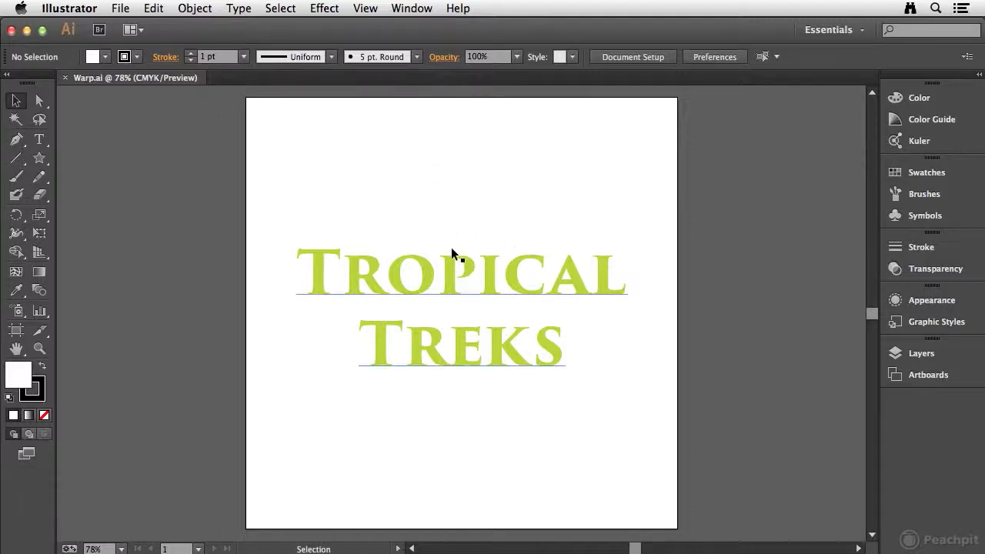
- Select the Tropical Treks text and begin an envelope warp on it, placing the warp options dialog clear of the artwork
{"action": "left_click", "coordinate": [432, 278]}
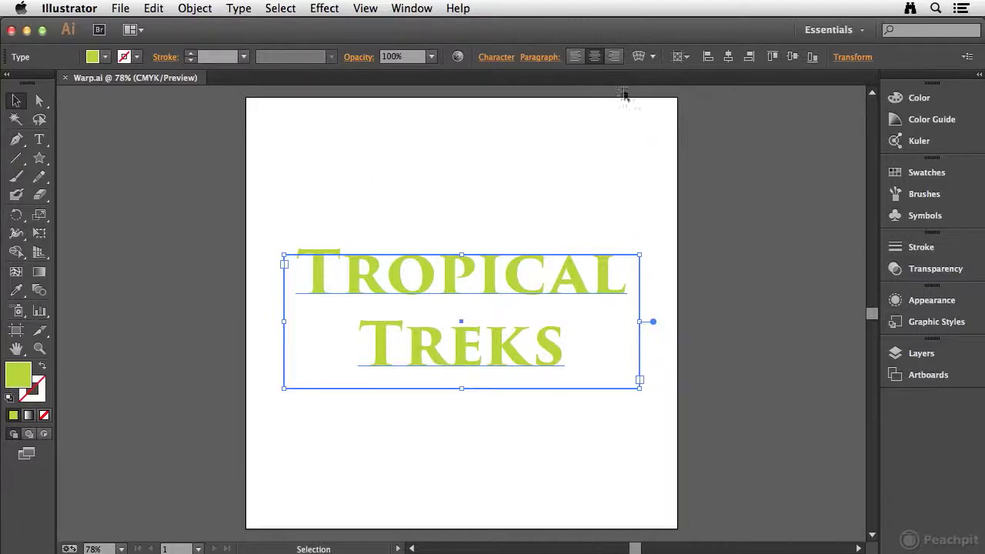
{"action": "left_click", "coordinate": [653, 58]}
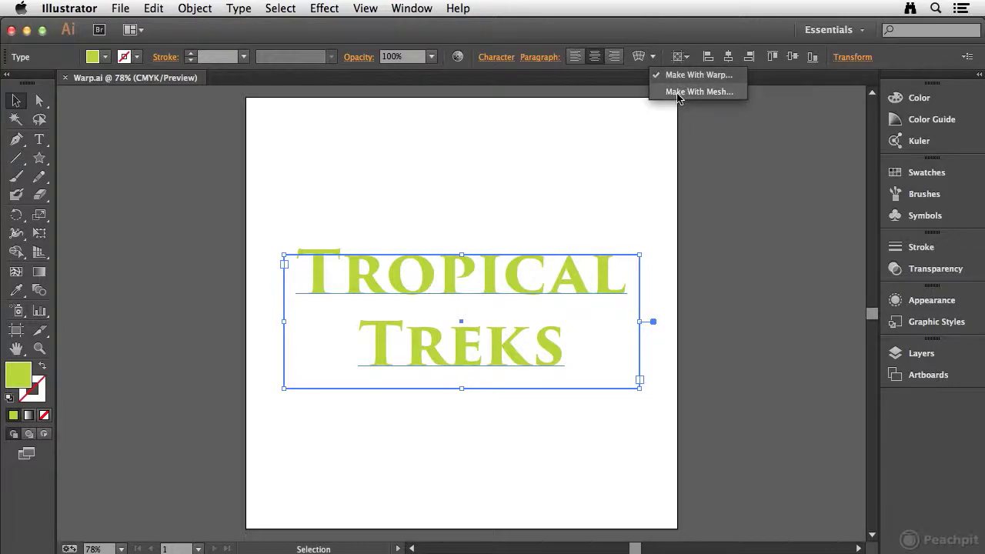
{"action": "left_click", "coordinate": [634, 77]}
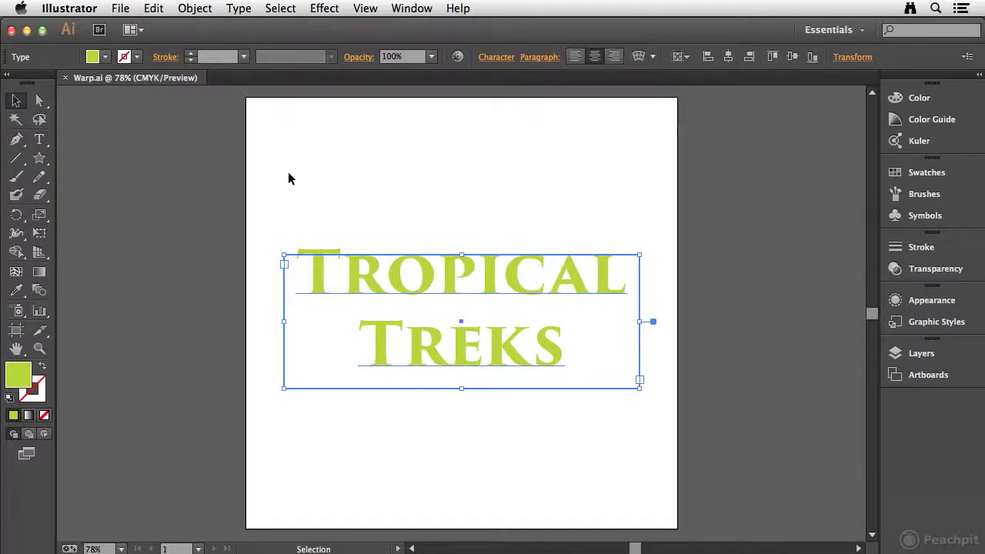
{"action": "left_click", "coordinate": [192, 8]}
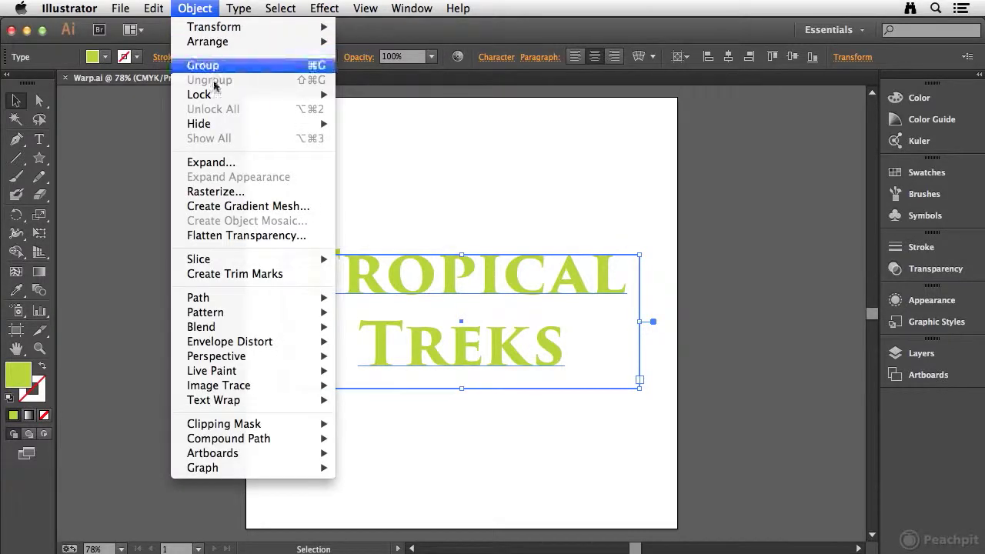
{"action": "mouse_move", "coordinate": [258, 348]}
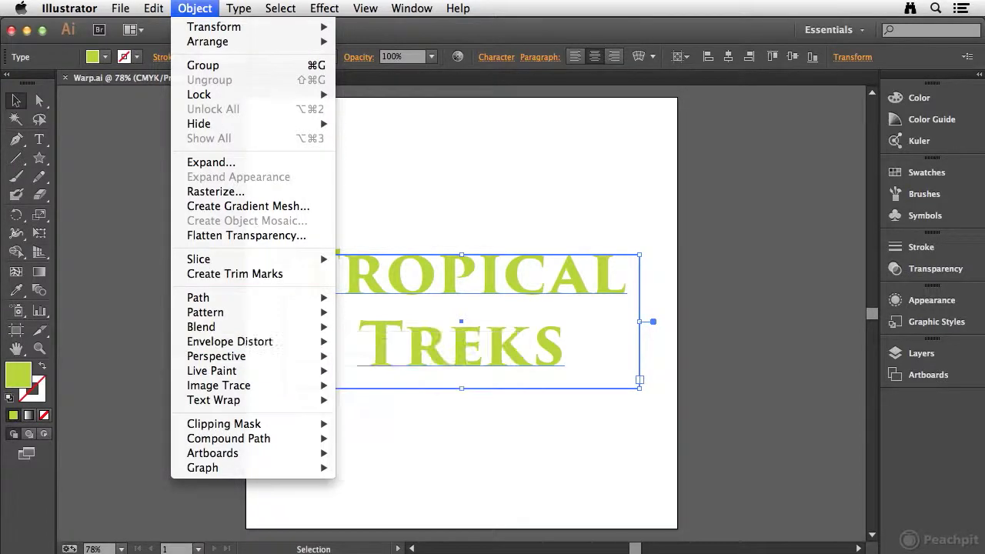
{"action": "key", "text": "Escape"}
{"action": "left_click", "coordinate": [639, 59]}
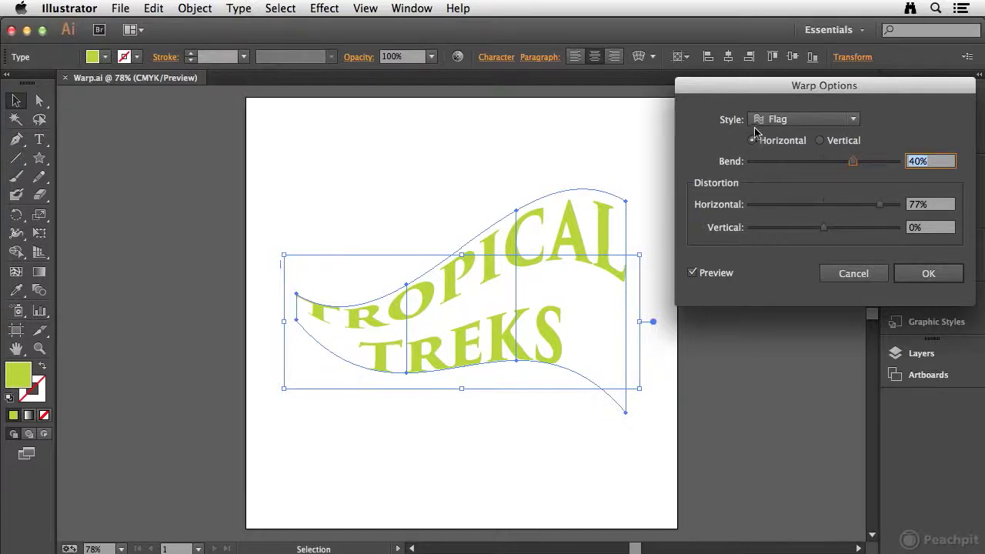
{"action": "left_click_drag", "start_coordinate": [819, 92], "coordinate": [726, 120]}
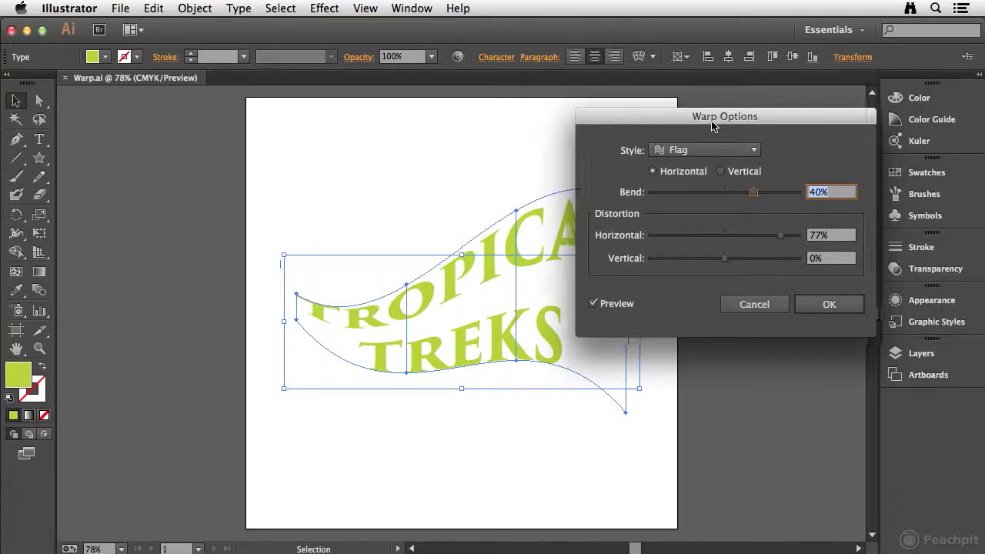
{"action": "left_click", "coordinate": [761, 151]}
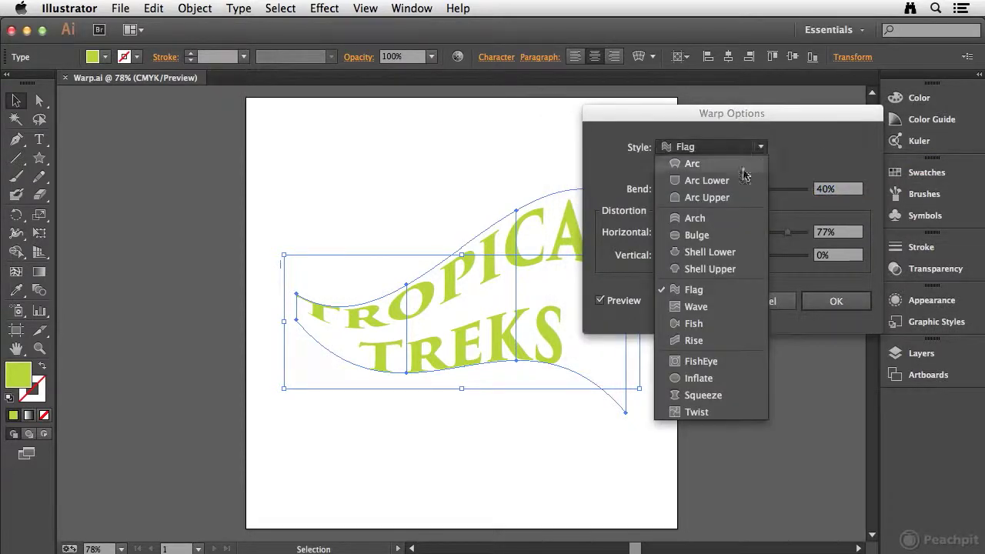
{"action": "left_click", "coordinate": [816, 146]}
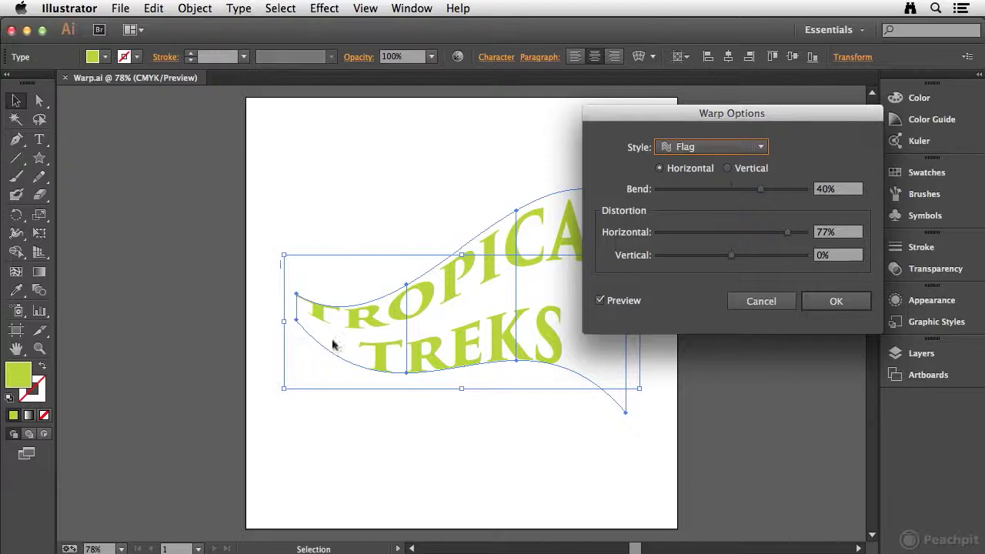
{"action": "left_click_drag", "start_coordinate": [651, 109], "coordinate": [708, 99]}
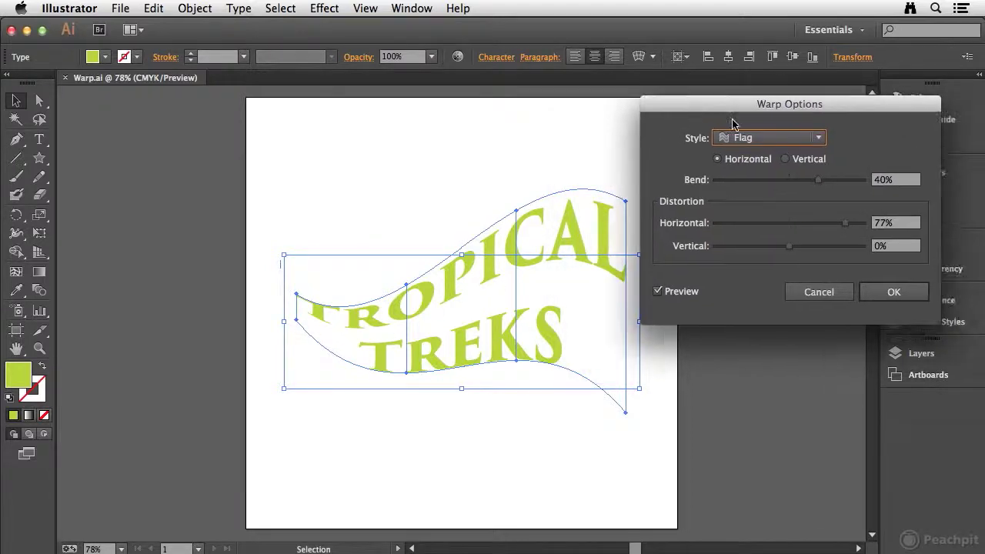
- Try the Arc, FishEye, Squeeze, Bulge and Flag warp styles on the Tropical Treks text
{"action": "left_click", "coordinate": [819, 138]}
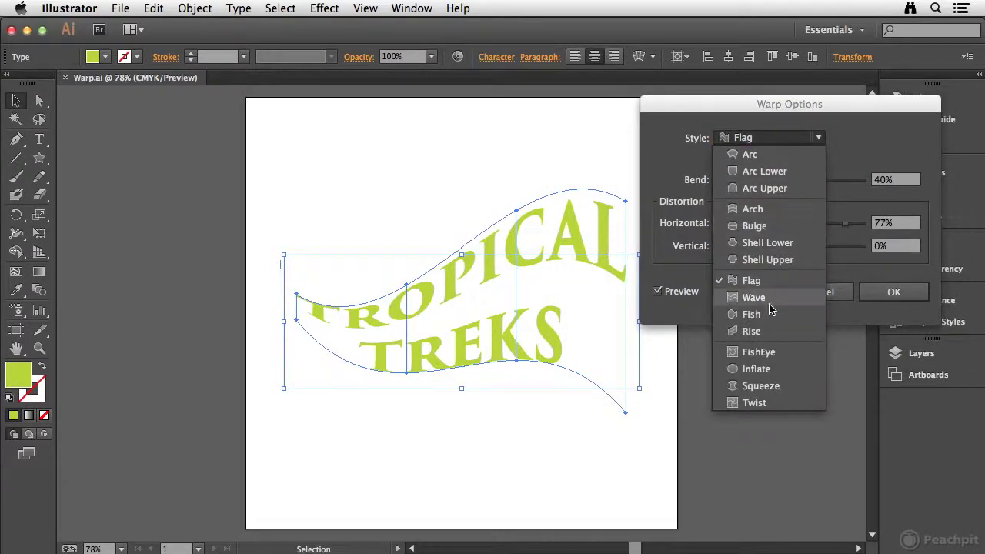
{"action": "key", "text": "Escape"}
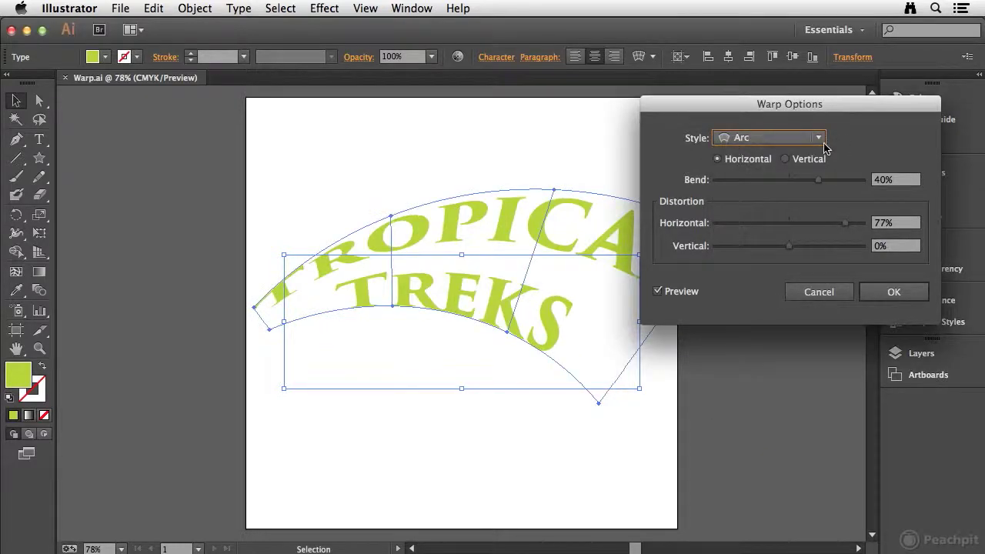
{"action": "left_click", "coordinate": [822, 140]}
{"action": "left_click", "coordinate": [762, 356]}
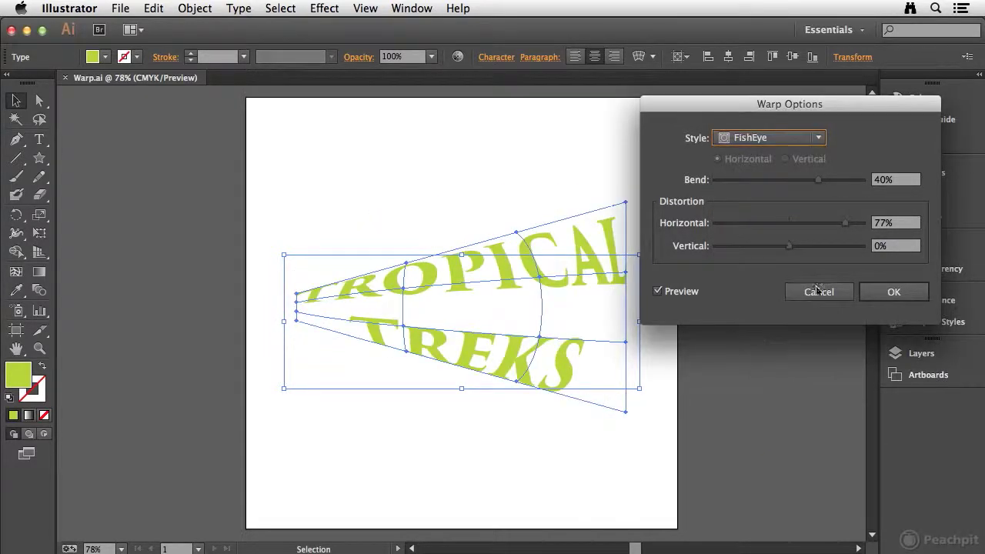
{"action": "left_click", "coordinate": [800, 138]}
{"action": "left_click", "coordinate": [738, 384]}
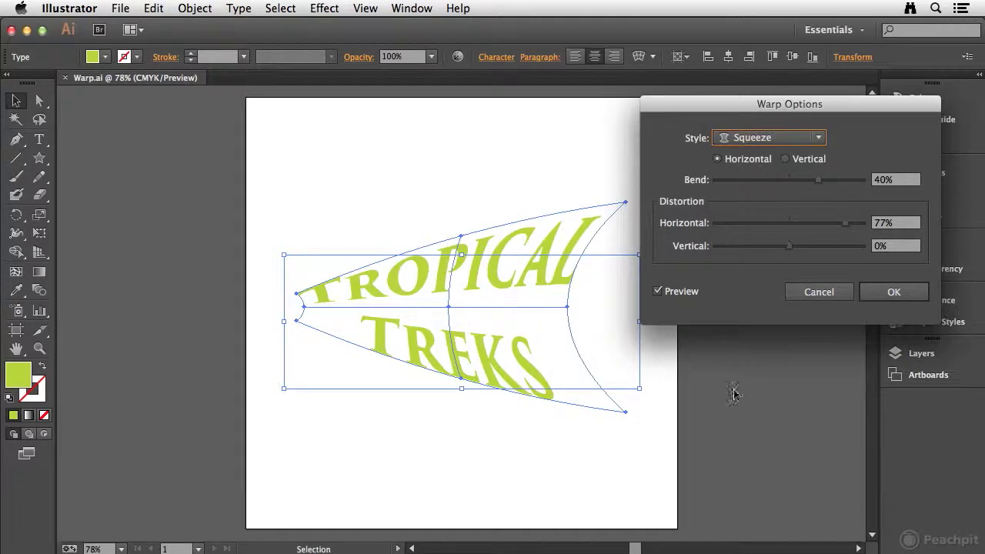
{"action": "left_click", "coordinate": [818, 139]}
{"action": "left_click", "coordinate": [775, 223]}
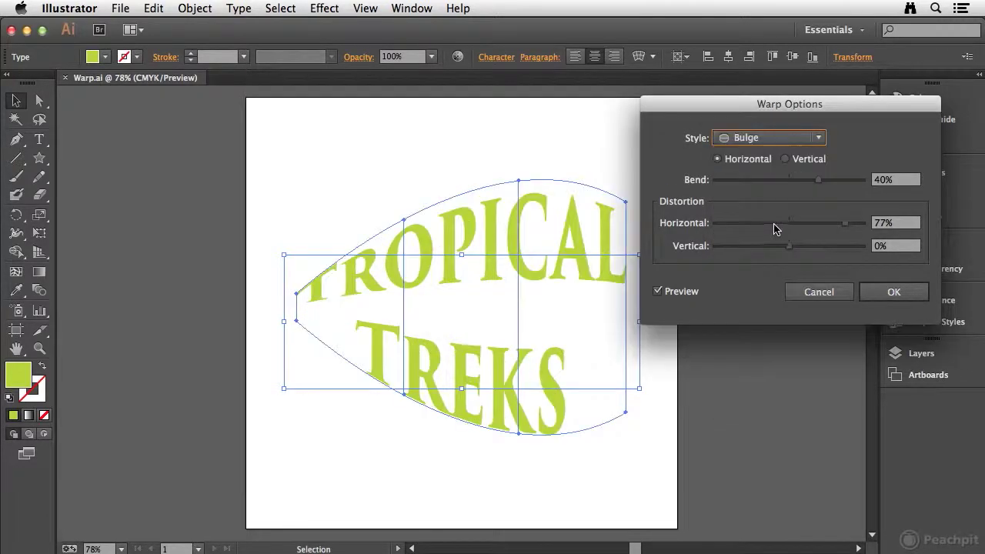
{"action": "left_click", "coordinate": [818, 139]}
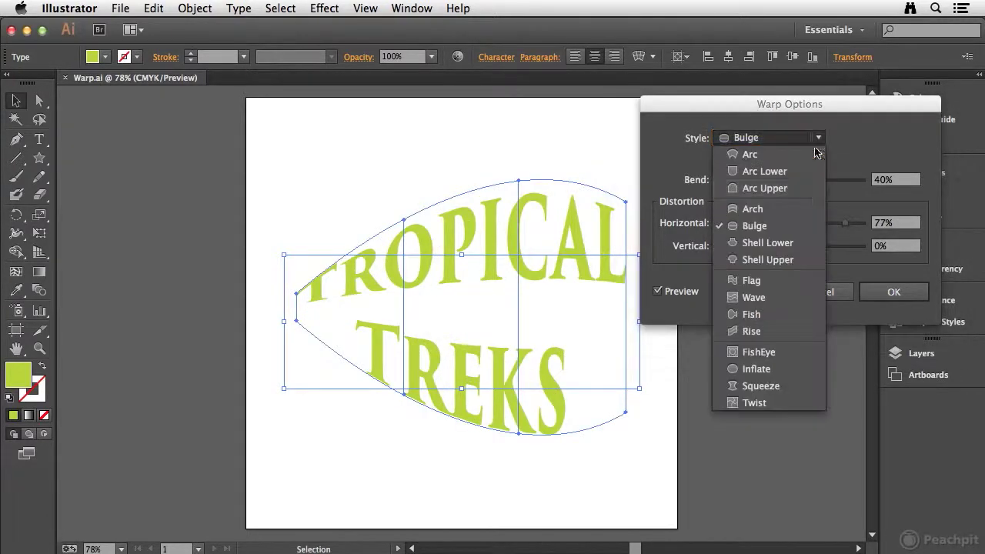
{"action": "left_click", "coordinate": [762, 281]}
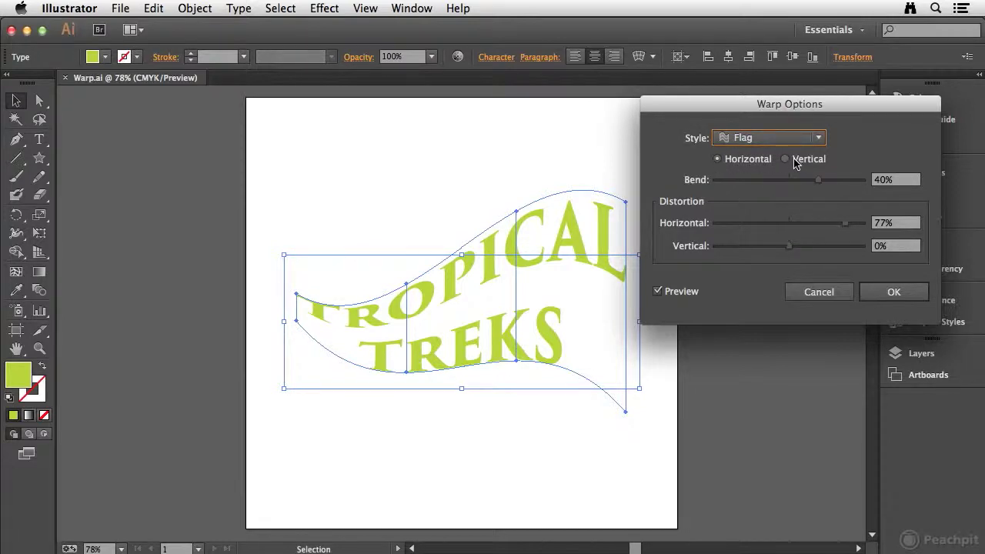
{"action": "left_click", "coordinate": [769, 144]}
{"action": "left_click", "coordinate": [744, 222]}
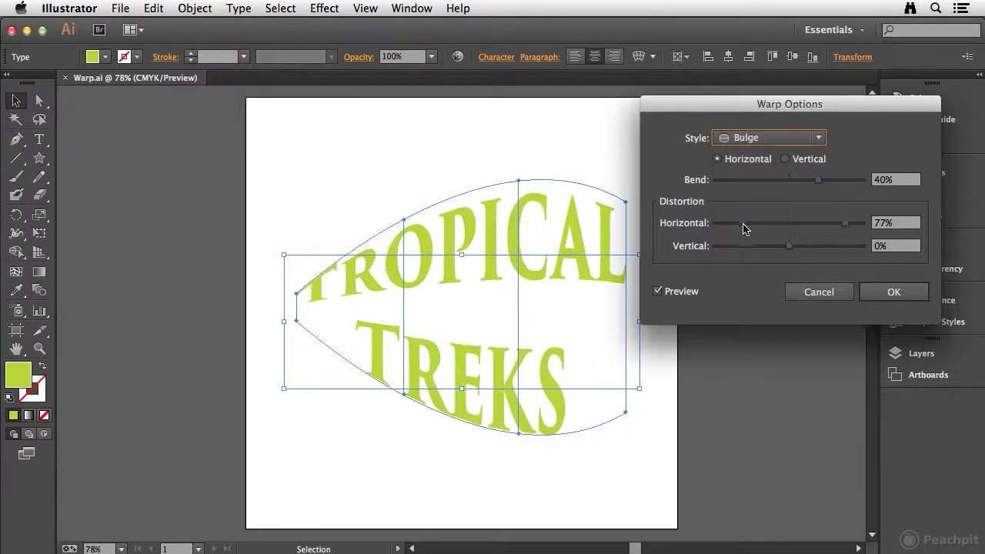
- Apply a horizontal Flag warp to the text with -62% bend and -82% horizontal distortion
{"action": "left_click", "coordinate": [759, 139]}
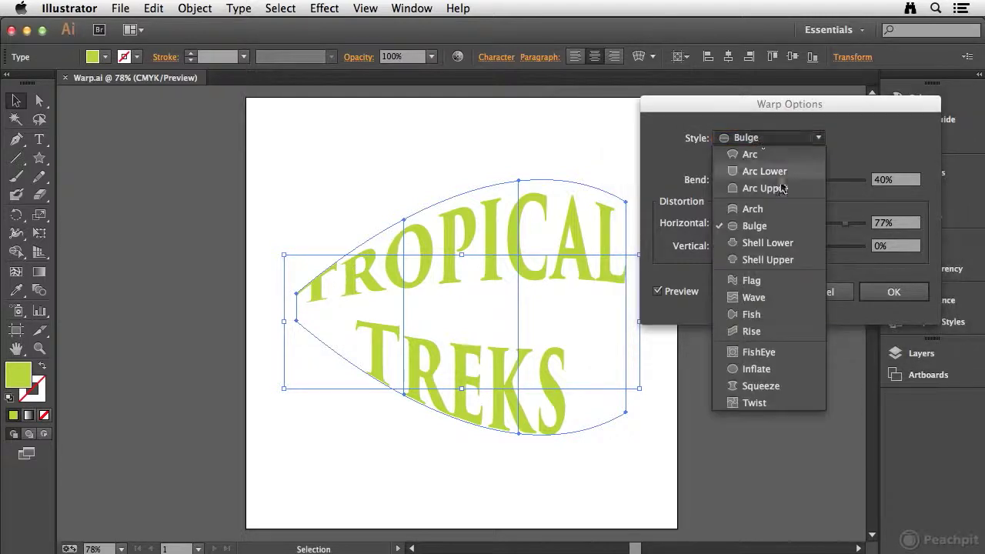
{"action": "left_click", "coordinate": [748, 279]}
{"action": "left_click", "coordinate": [786, 160]}
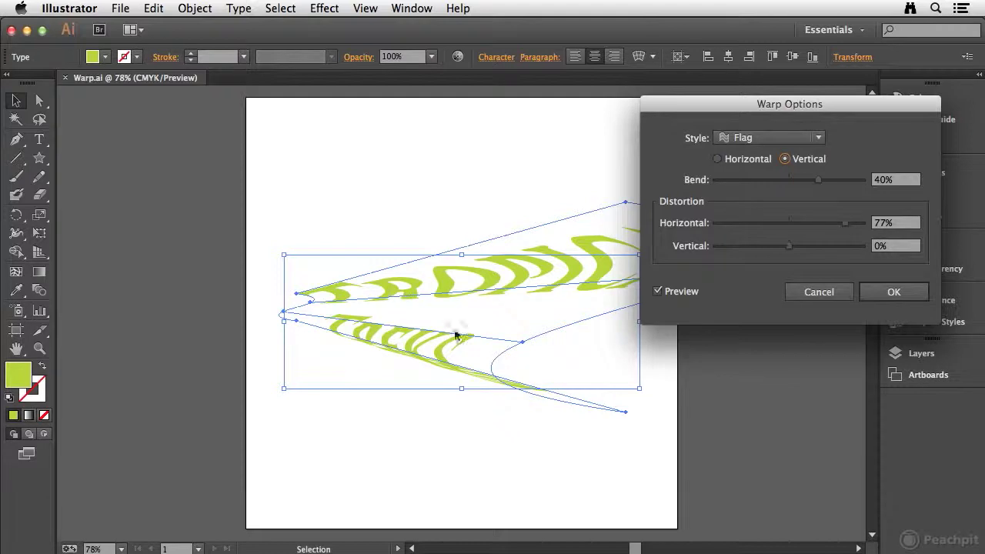
{"action": "left_click", "coordinate": [718, 161]}
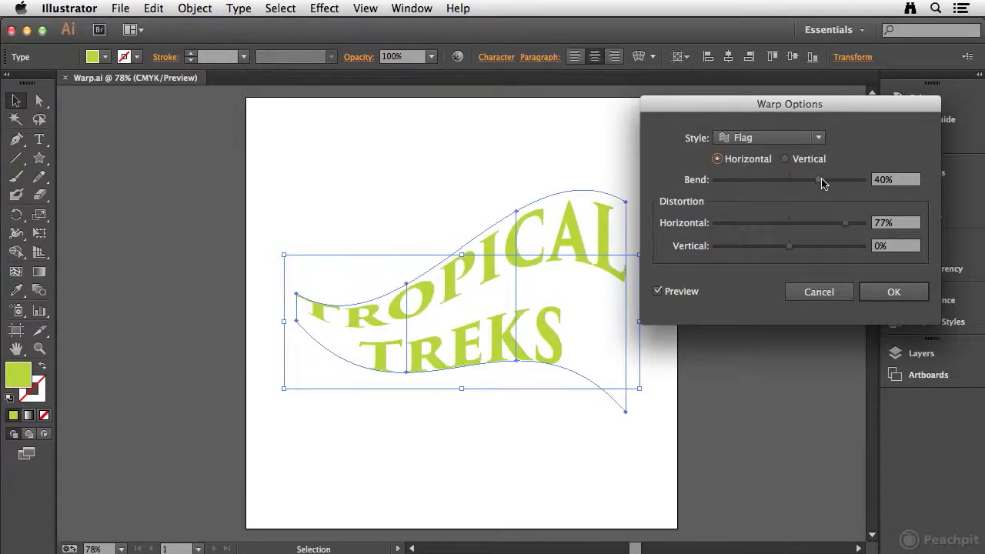
{"action": "left_click_drag", "start_coordinate": [819, 183], "coordinate": [744, 183]}
{"action": "left_click_drag", "start_coordinate": [842, 224], "coordinate": [729, 228]}
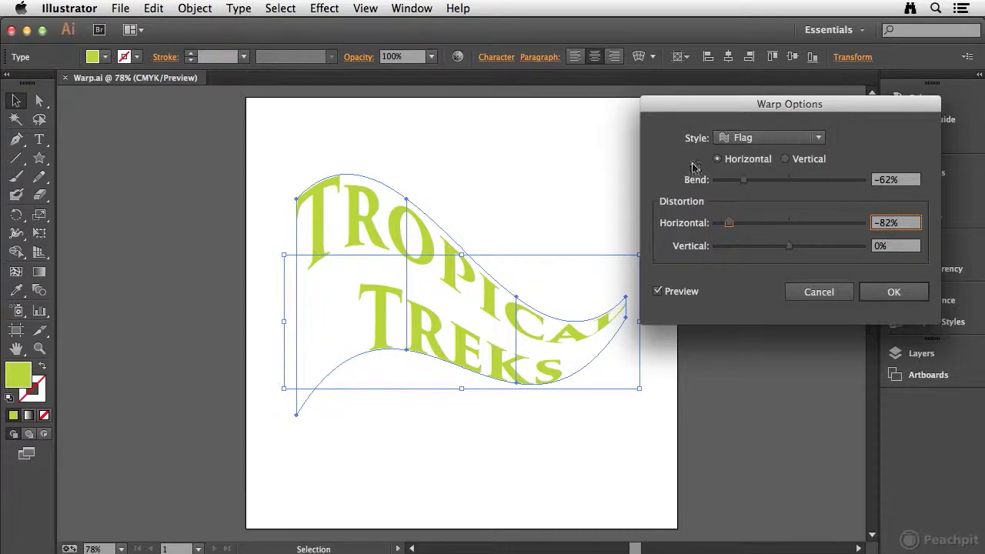
{"action": "left_click", "coordinate": [893, 292]}
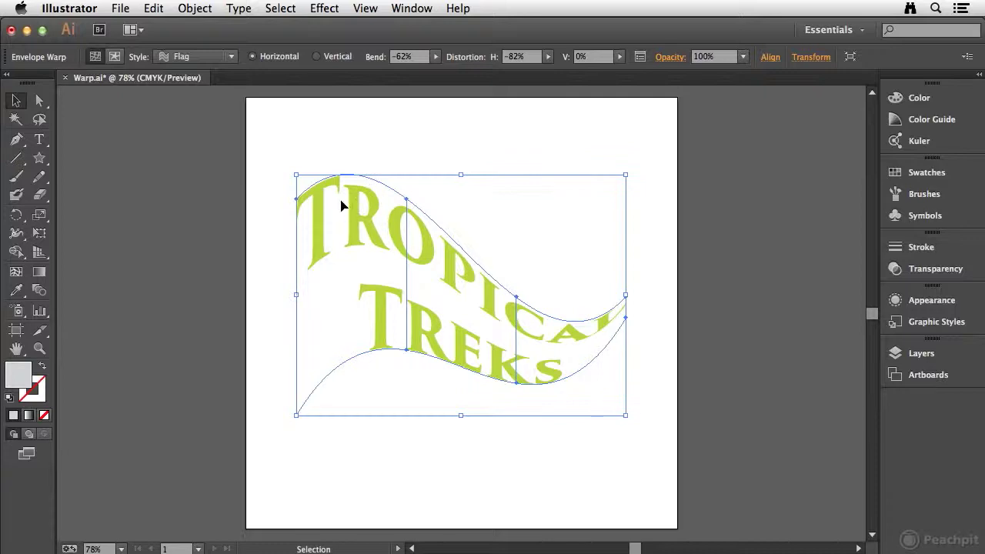
- Edit the envelope's contents, replacing the text with WARPED and TEXT on two lines, and exit isolation mode
{"action": "left_click", "coordinate": [115, 59]}
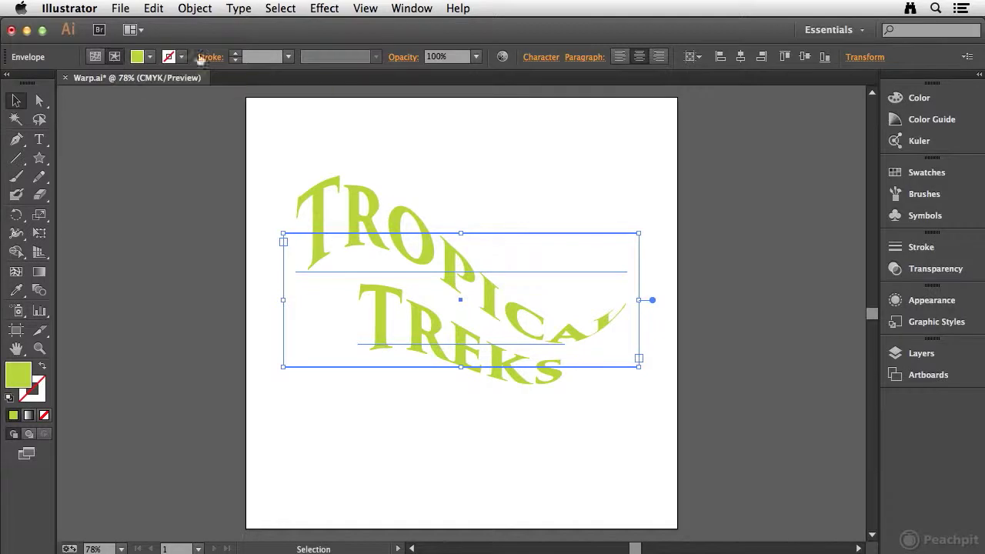
{"action": "double_click", "coordinate": [425, 259]}
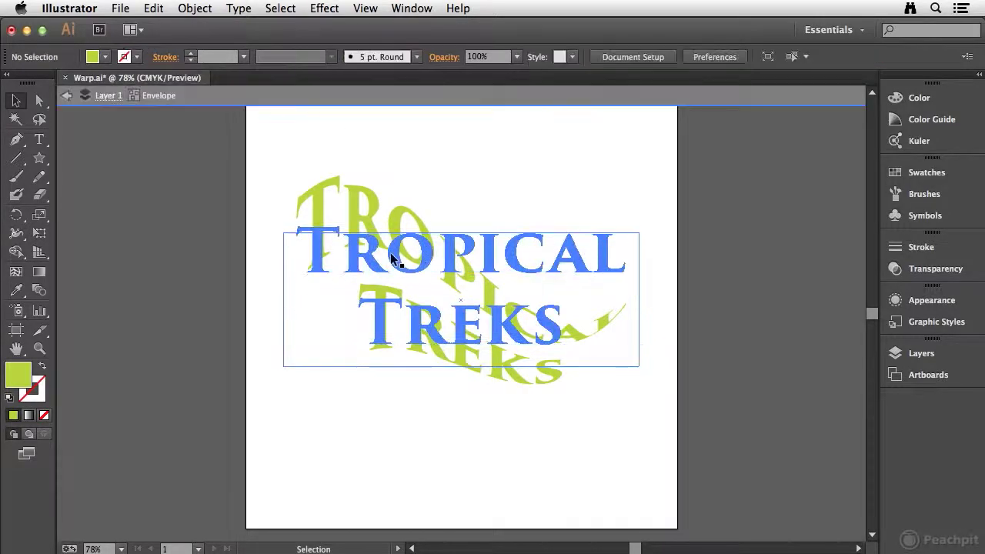
{"action": "double_click", "coordinate": [344, 254]}
{"action": "key", "text": "shift+Left"}
{"action": "left_click_drag", "start_coordinate": [364, 257], "coordinate": [573, 319]}
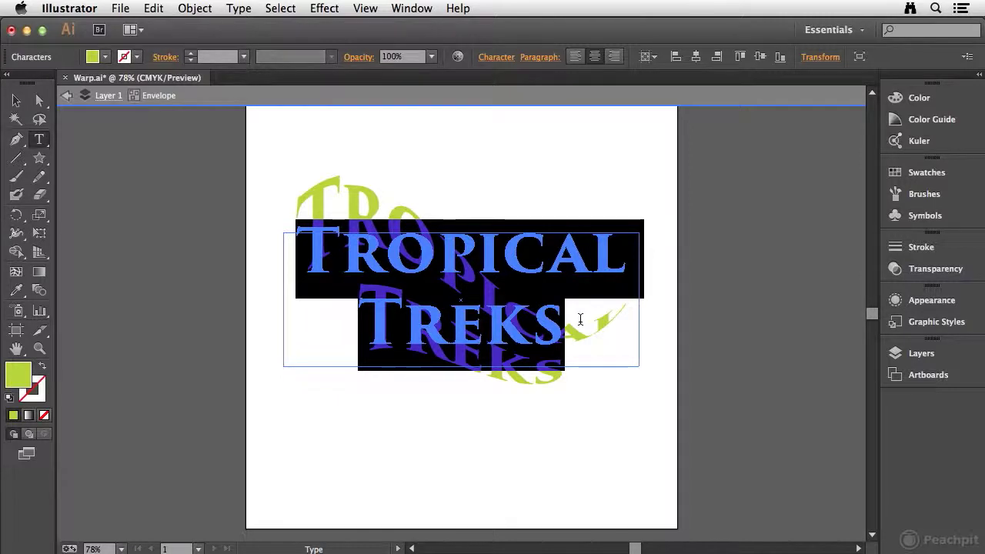
{"action": "type", "text": "WARPED"}
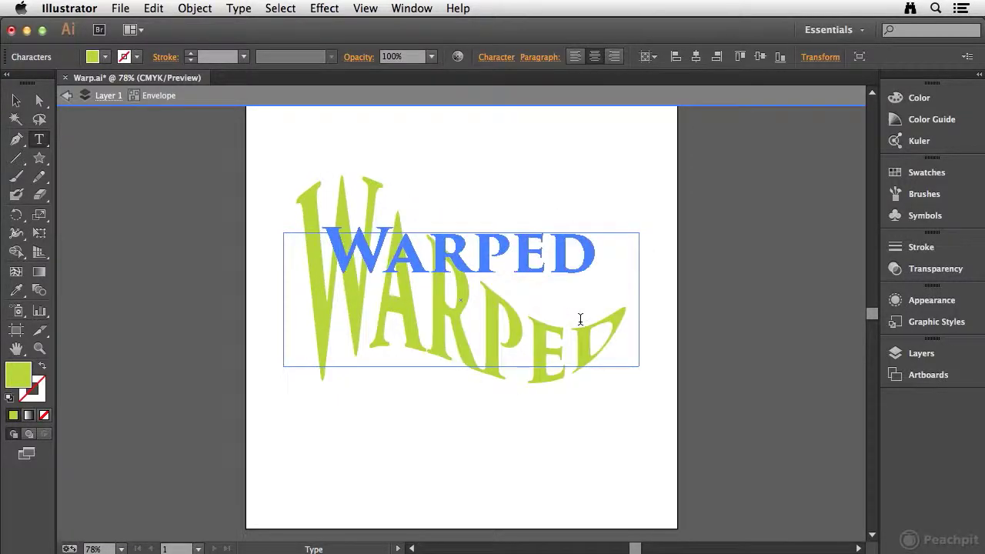
{"action": "key", "text": "Return"}
{"action": "type", "text": "TEXT"}
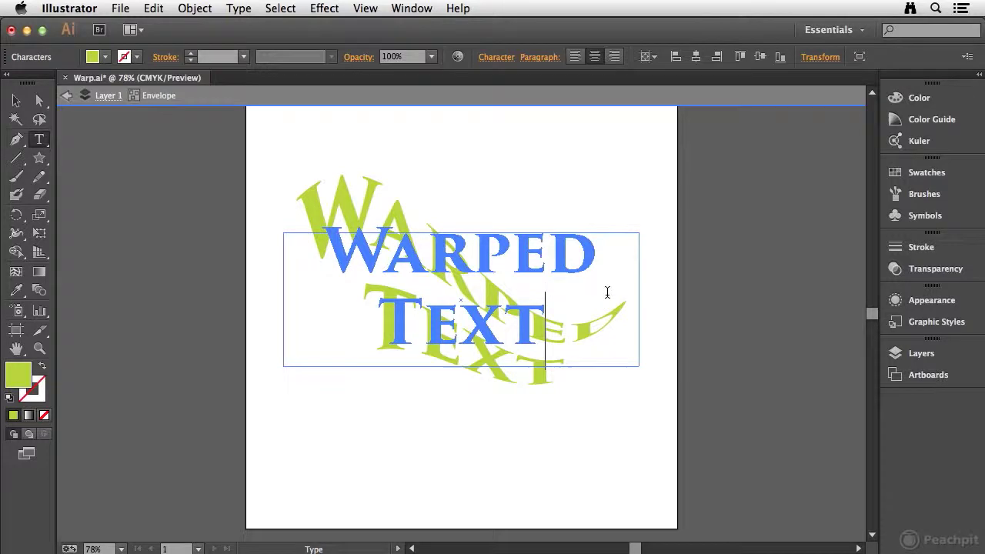
{"action": "left_click", "coordinate": [16, 100]}
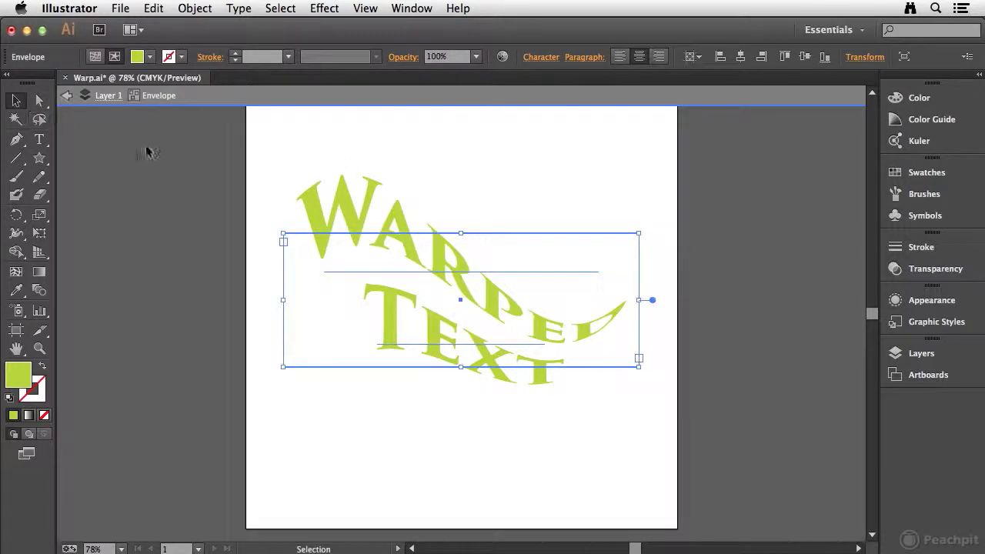
{"action": "double_click", "coordinate": [255, 187]}
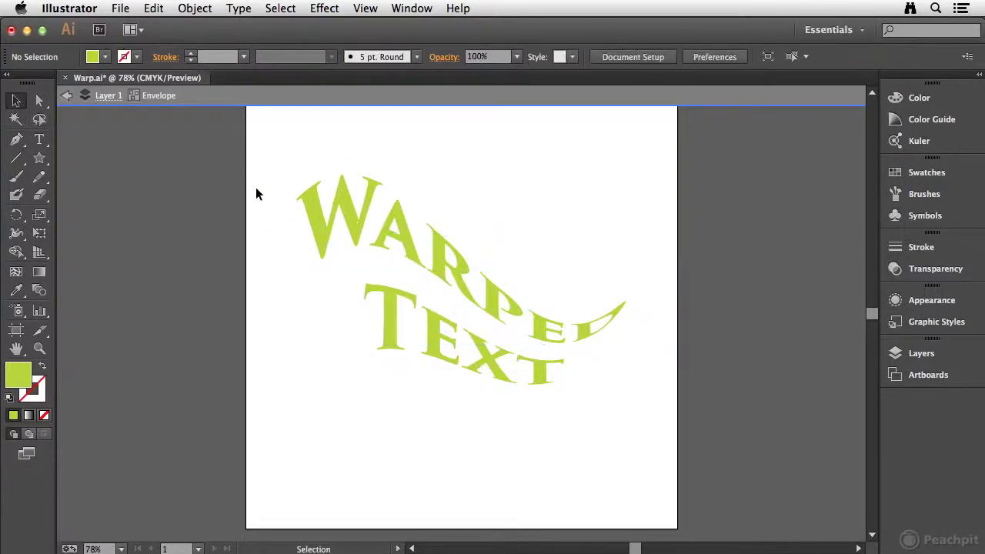
- Return the warped text to envelope editing, try the Bulge style and set the warp style to Shell Lower
{"action": "left_click", "coordinate": [341, 209]}
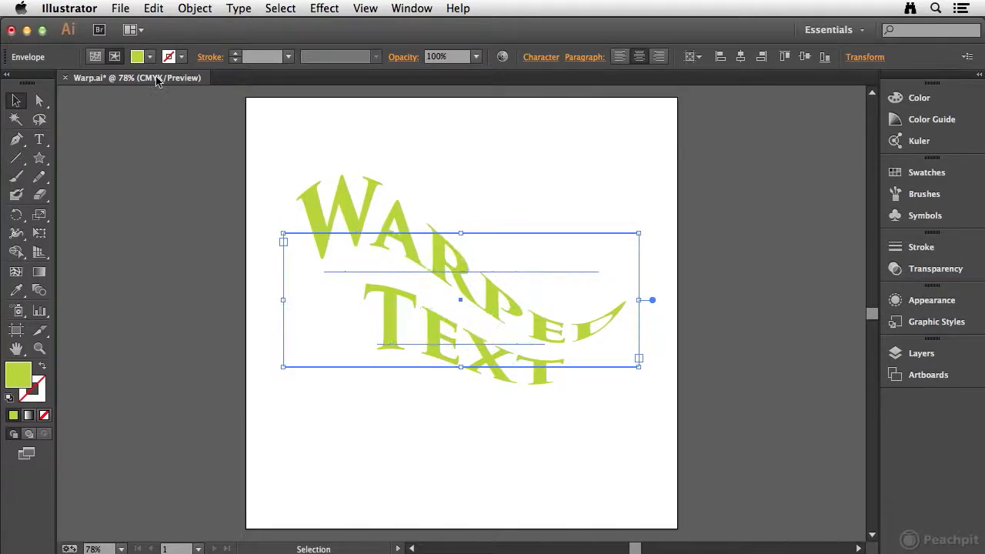
{"action": "left_click", "coordinate": [95, 57]}
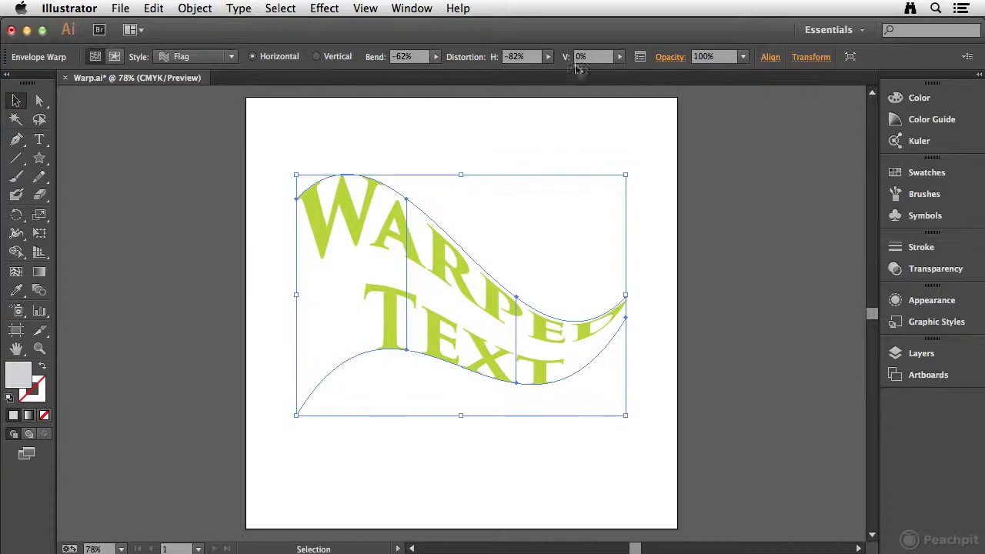
{"action": "left_click", "coordinate": [197, 57]}
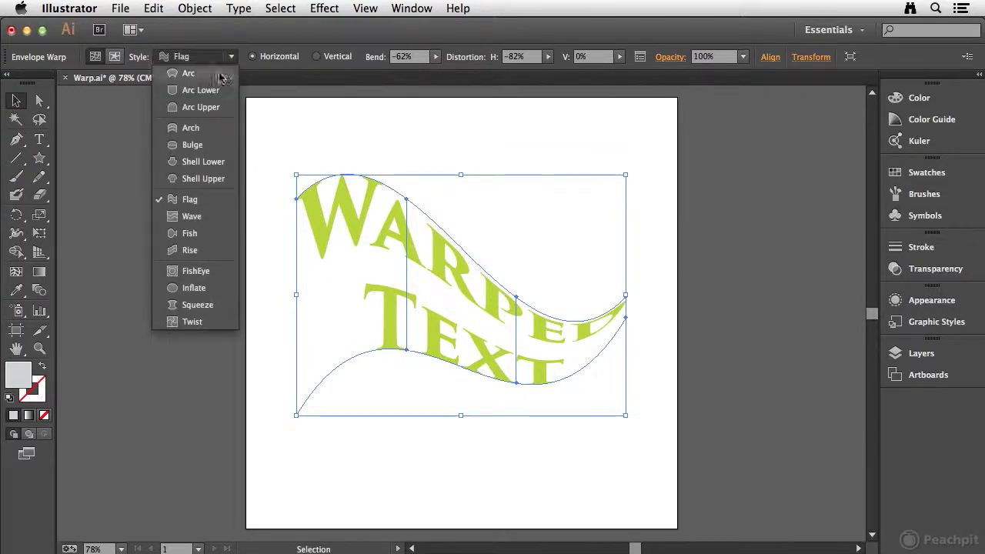
{"action": "left_click", "coordinate": [195, 144]}
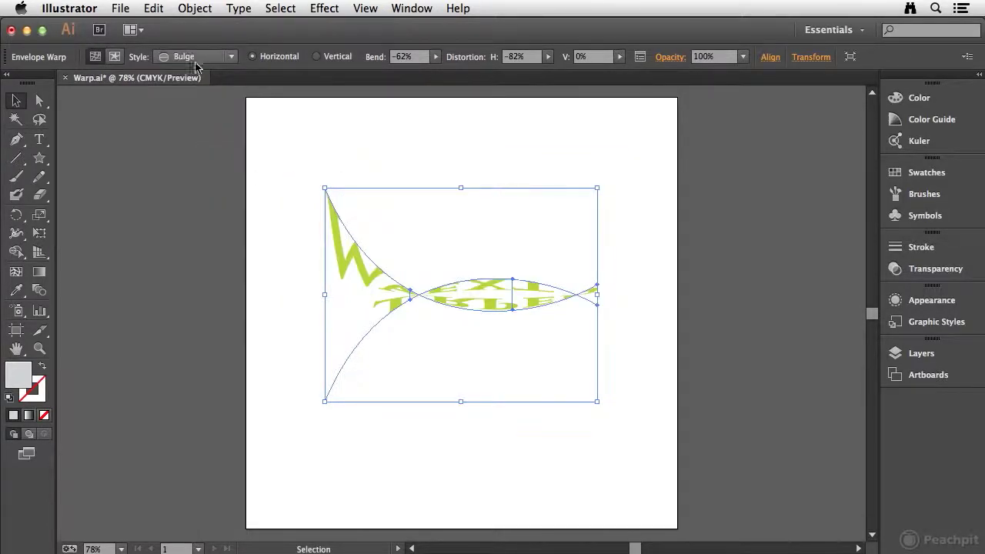
{"action": "left_click", "coordinate": [194, 58]}
{"action": "left_click", "coordinate": [191, 163]}
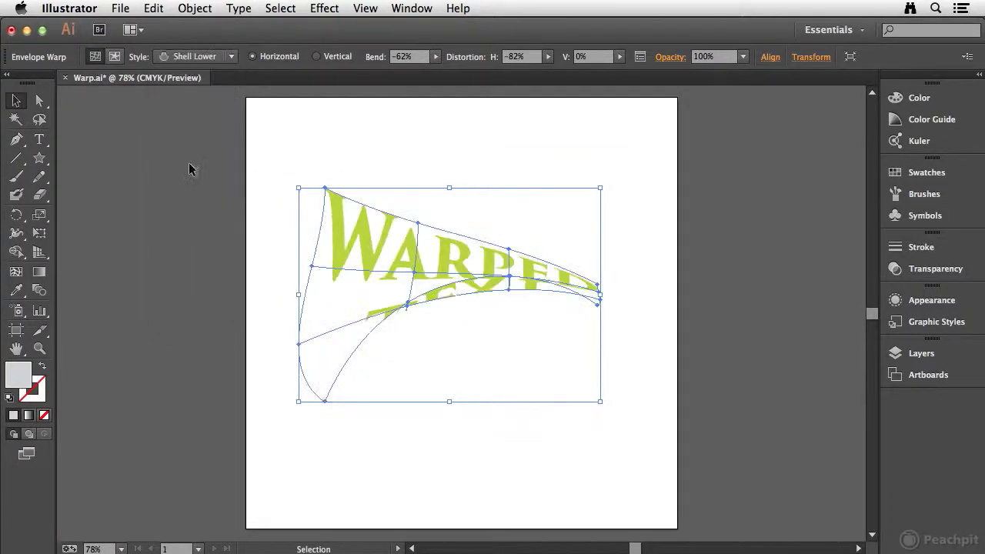
- Try the Flag and Wave warp styles, set the style to Rise, and move the warped text back fully onto the artboard
{"action": "left_click", "coordinate": [201, 58]}
{"action": "left_click", "coordinate": [189, 202]}
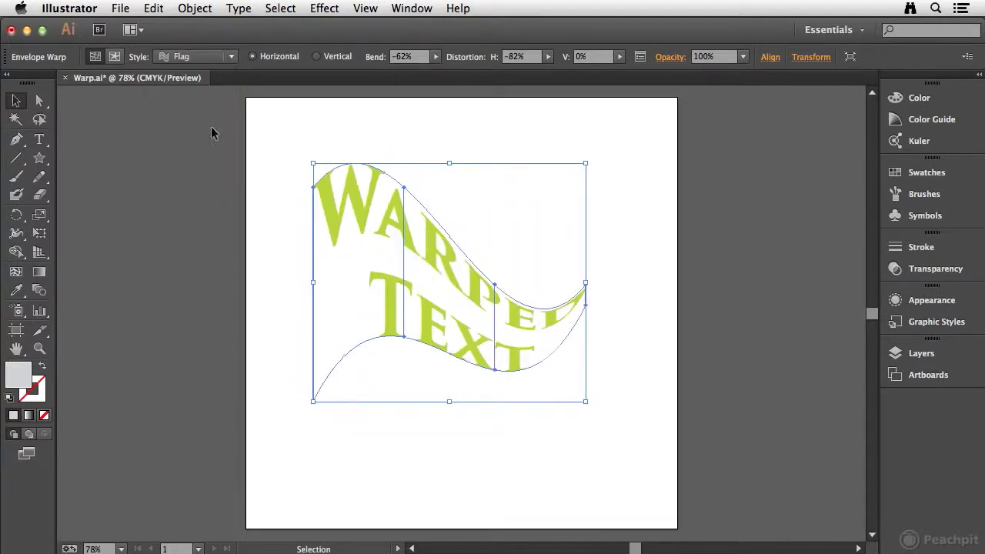
{"action": "left_click", "coordinate": [198, 58]}
{"action": "left_click", "coordinate": [198, 221]}
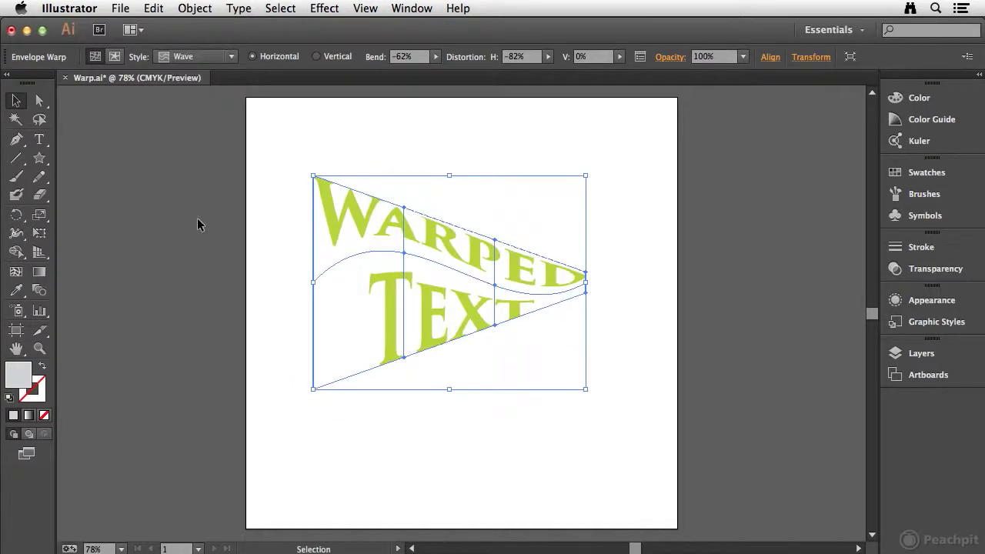
{"action": "left_click", "coordinate": [199, 57]}
{"action": "left_click", "coordinate": [198, 248]}
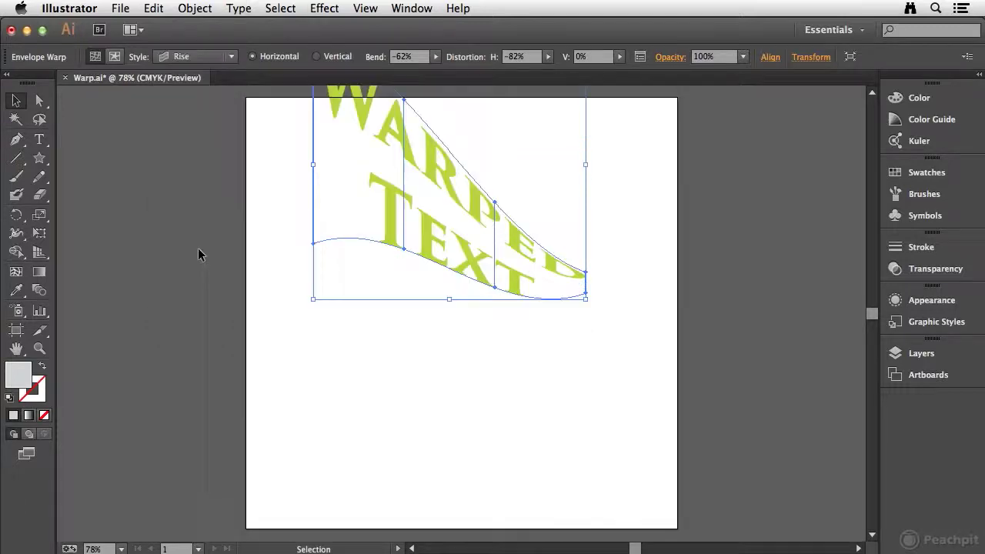
{"action": "left_click_drag", "start_coordinate": [429, 223], "coordinate": [438, 349]}
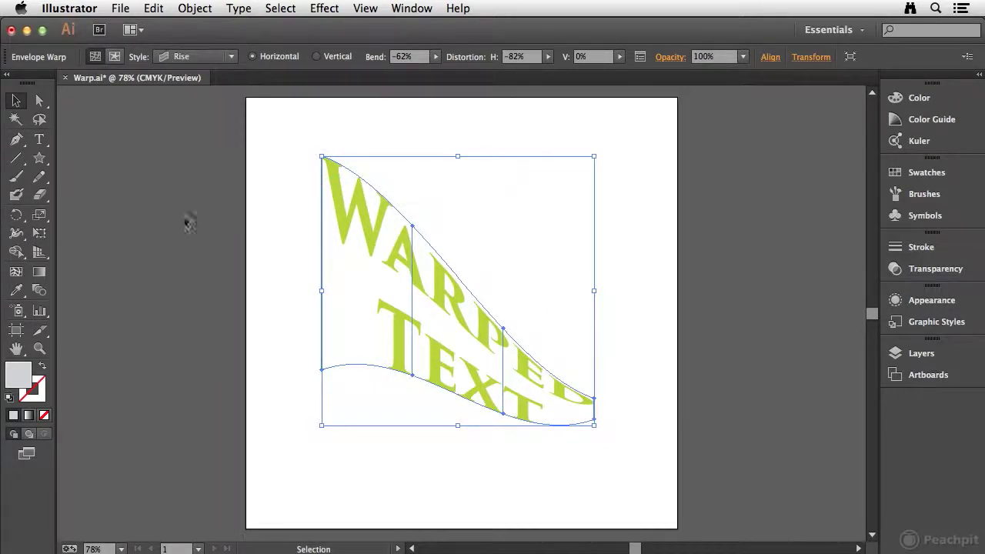
- Reshape the Rise envelope by moving the two inner mesh points along its upper edge and adjusting their direction handles with Direct Selection
{"action": "left_click", "coordinate": [41, 102]}
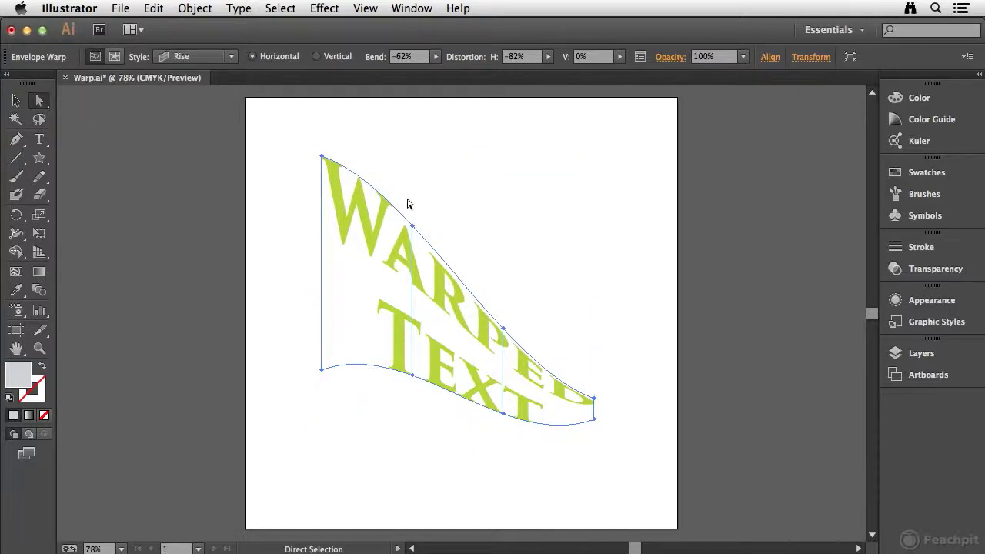
{"action": "left_click", "coordinate": [413, 226]}
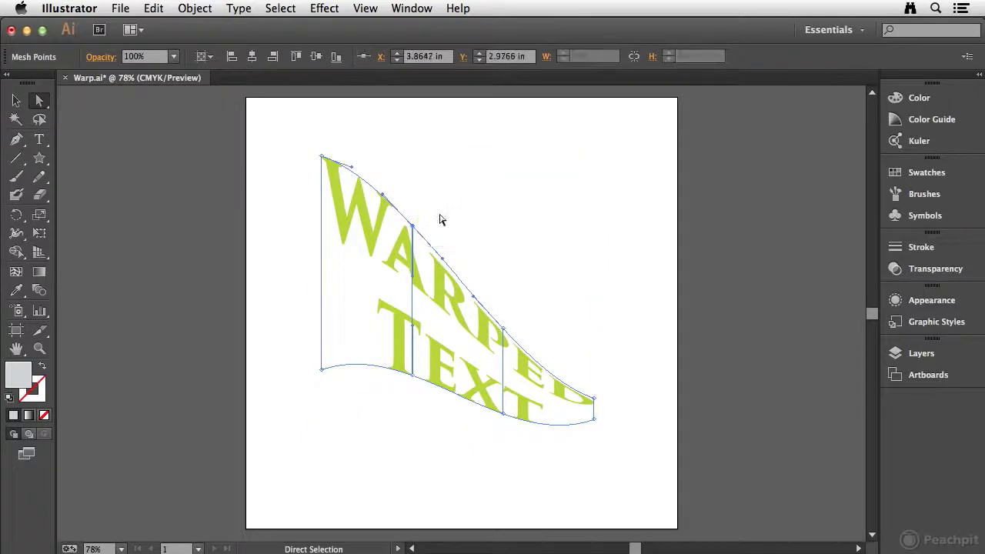
{"action": "left_click_drag", "start_coordinate": [413, 226], "coordinate": [398, 260]}
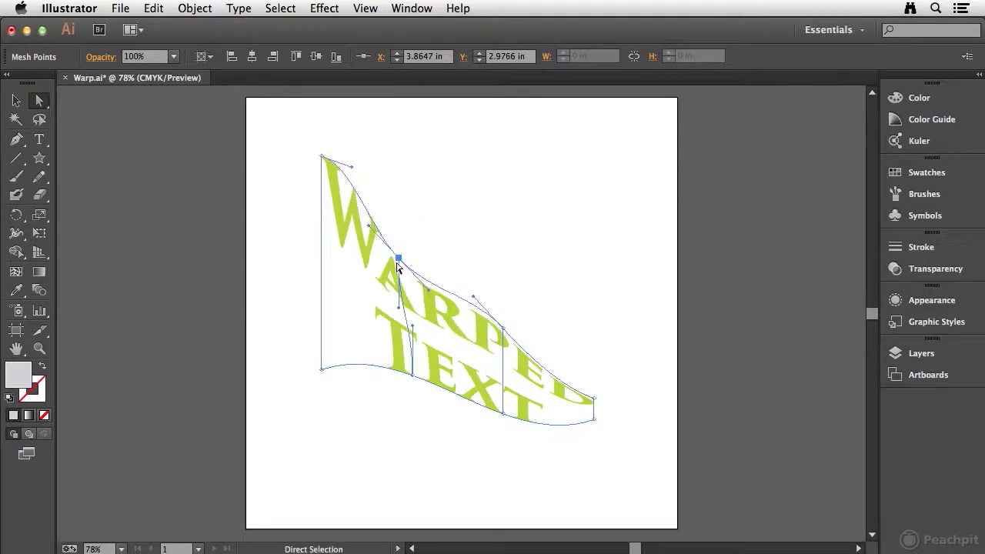
{"action": "left_click_drag", "start_coordinate": [504, 333], "coordinate": [495, 350]}
{"action": "left_click_drag", "start_coordinate": [400, 259], "coordinate": [407, 222]}
{"action": "left_click_drag", "start_coordinate": [438, 260], "coordinate": [465, 257]}
{"action": "left_click_drag", "start_coordinate": [494, 348], "coordinate": [521, 329]}
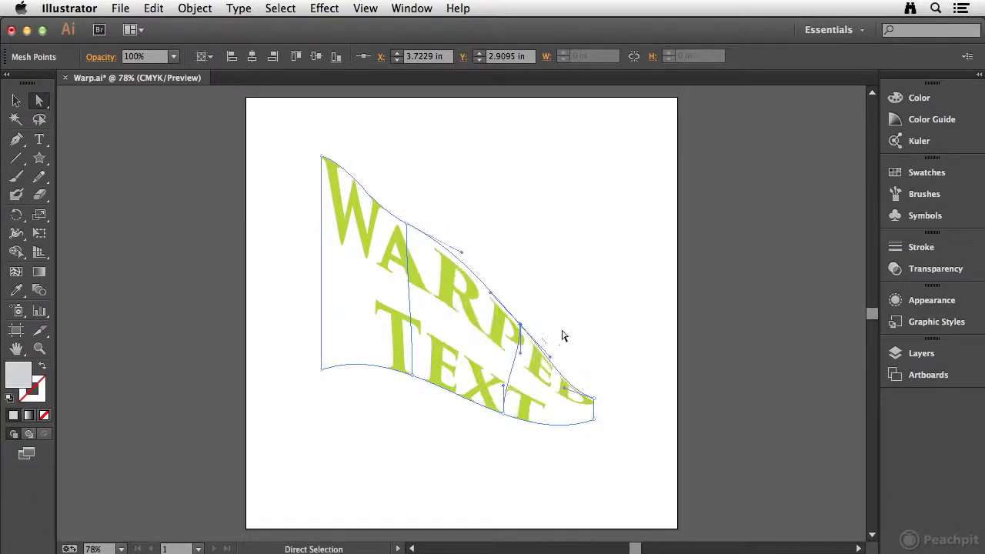
{"action": "mouse_move", "coordinate": [557, 362]}
{"action": "left_mouse_down"}
{"action": "mouse_move", "coordinate": [571, 357]}
{"action": "mouse_move", "coordinate": [571, 375]}
{"action": "left_mouse_up"}
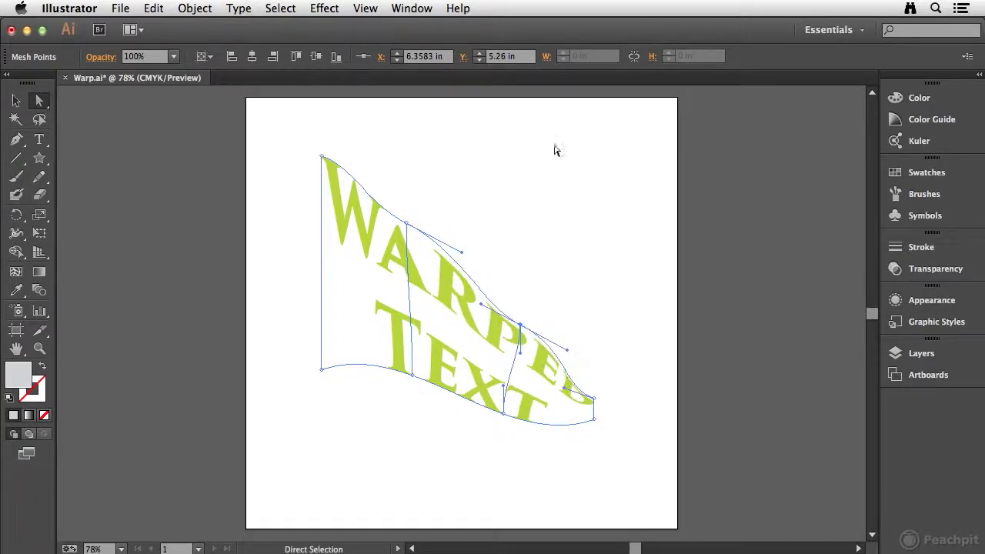
- Reselect the whole warped text object and check its available warp styles
{"action": "key", "text": "v"}
{"action": "left_click", "coordinate": [258, 159]}
{"action": "left_click", "coordinate": [336, 187]}
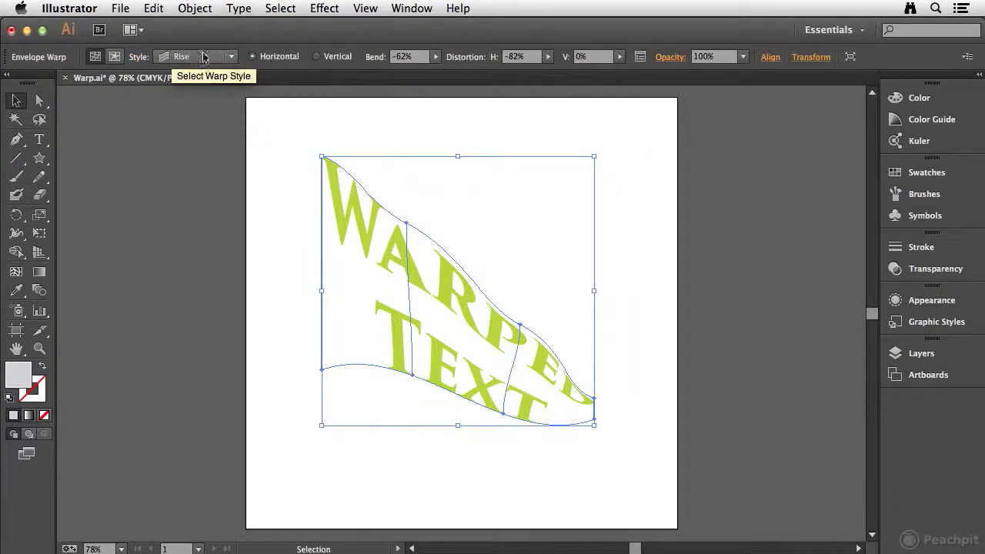
{"action": "left_click", "coordinate": [231, 56]}
{"action": "left_click", "coordinate": [229, 59]}
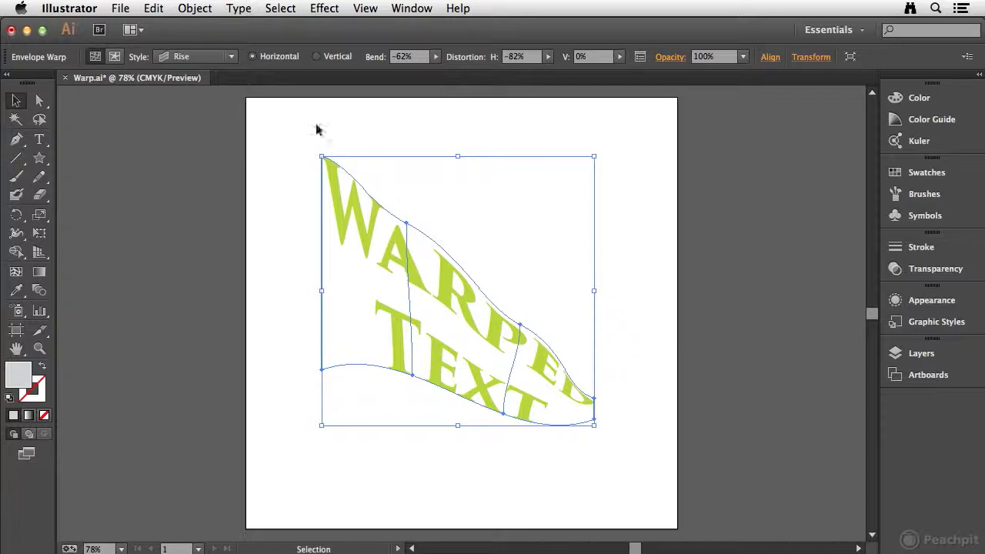
- Revert Warp.ai to its last saved version
{"action": "left_click", "coordinate": [123, 8]}
{"action": "left_click", "coordinate": [134, 221]}
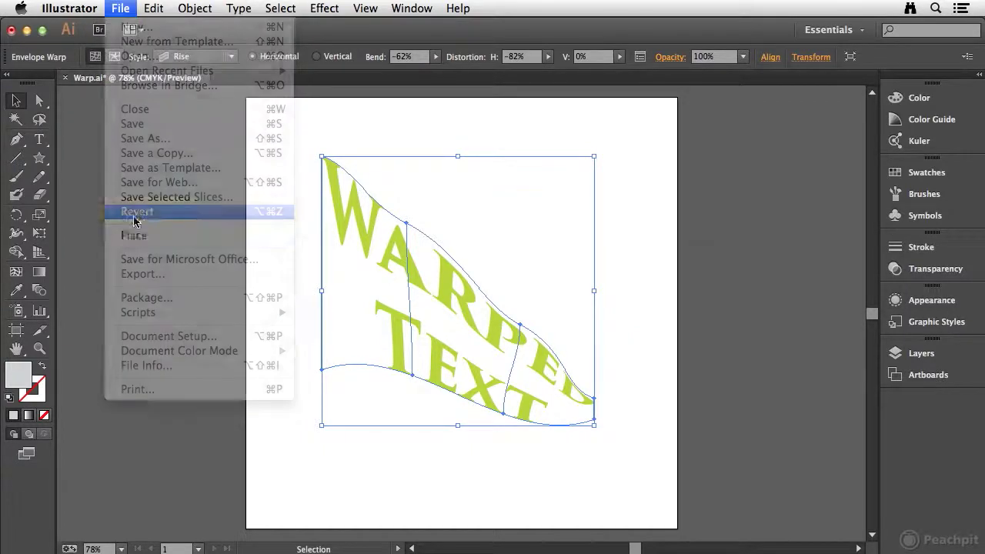
{"action": "left_click", "coordinate": [633, 315]}
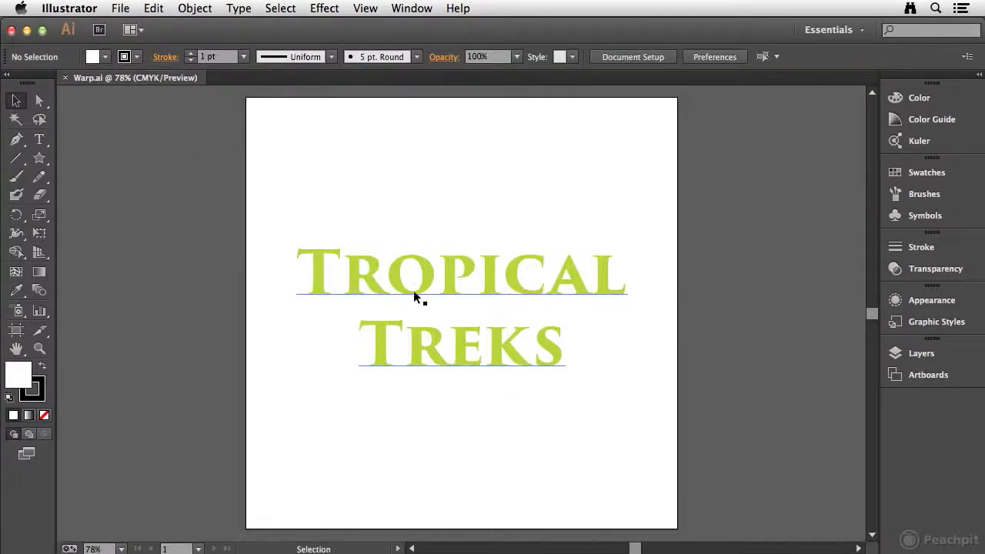
- Apply an envelope mesh with 5 rows and 5 columns to the Tropical Treks text, previewing it before confirming
{"action": "left_click", "coordinate": [387, 289]}
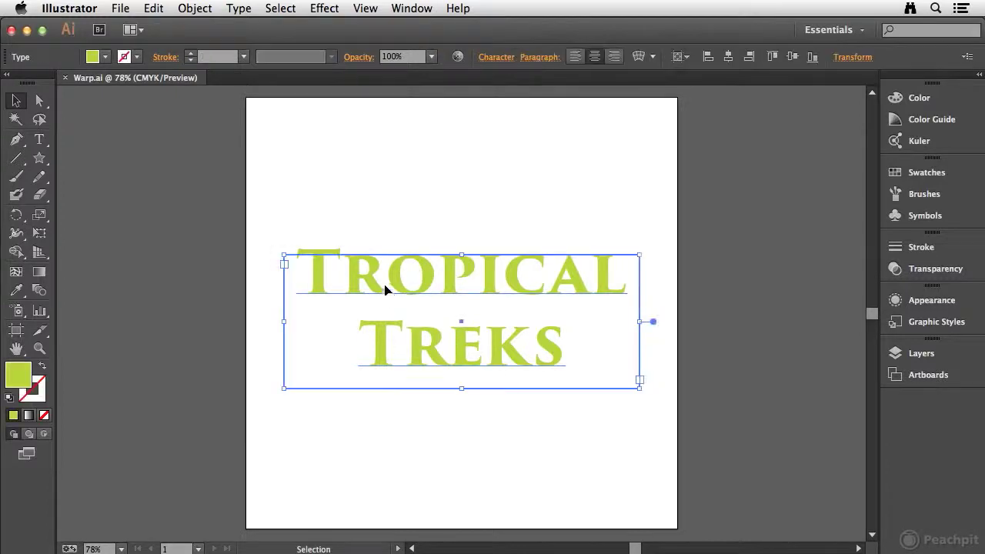
{"action": "left_click", "coordinate": [655, 58]}
{"action": "left_click", "coordinate": [684, 91]}
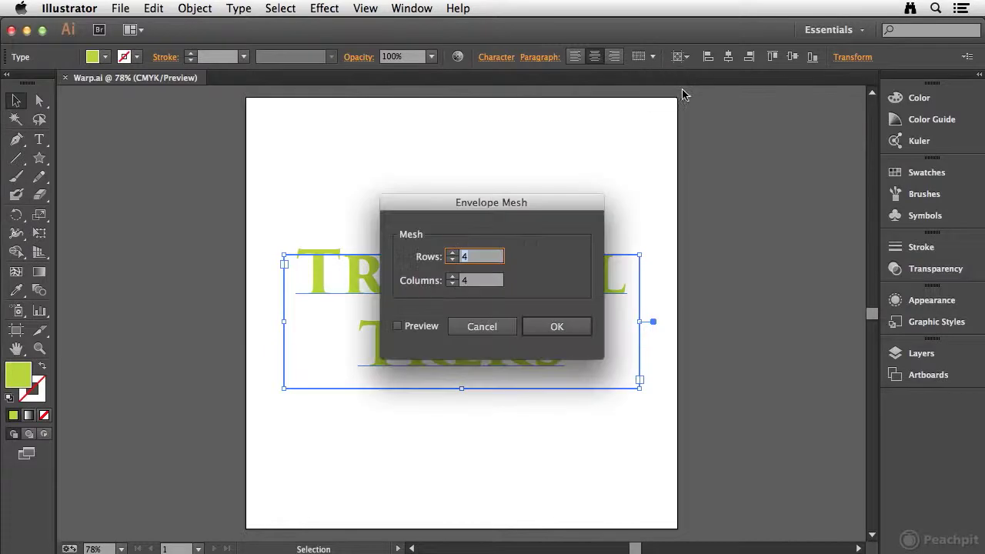
{"action": "left_click_drag", "start_coordinate": [468, 204], "coordinate": [716, 103]}
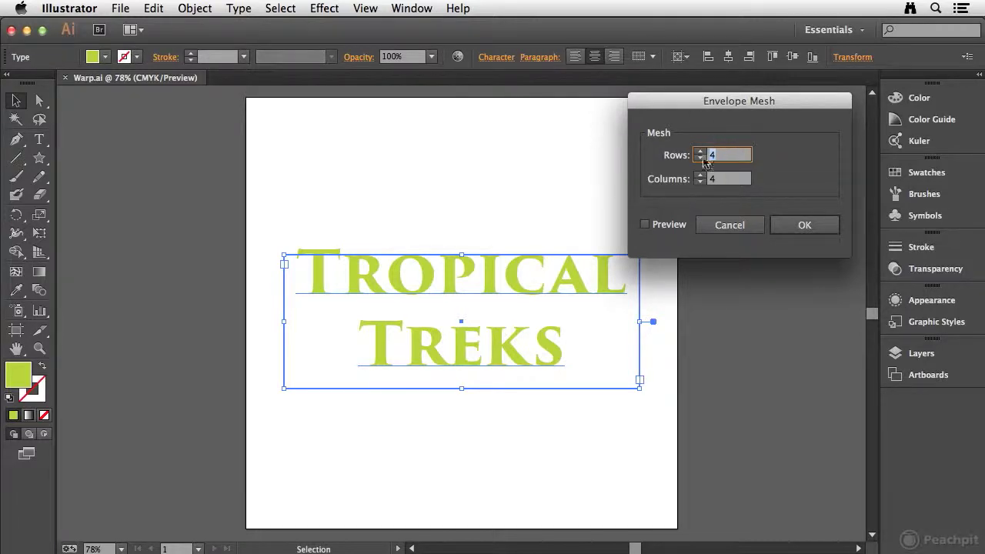
{"action": "left_click", "coordinate": [701, 176]}
{"action": "left_click", "coordinate": [645, 225]}
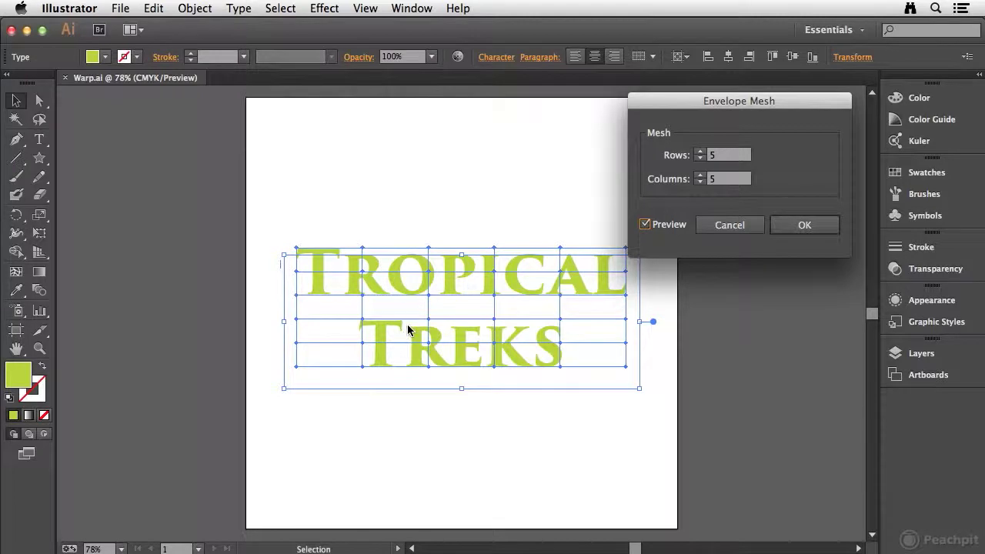
{"action": "left_click", "coordinate": [805, 224]}
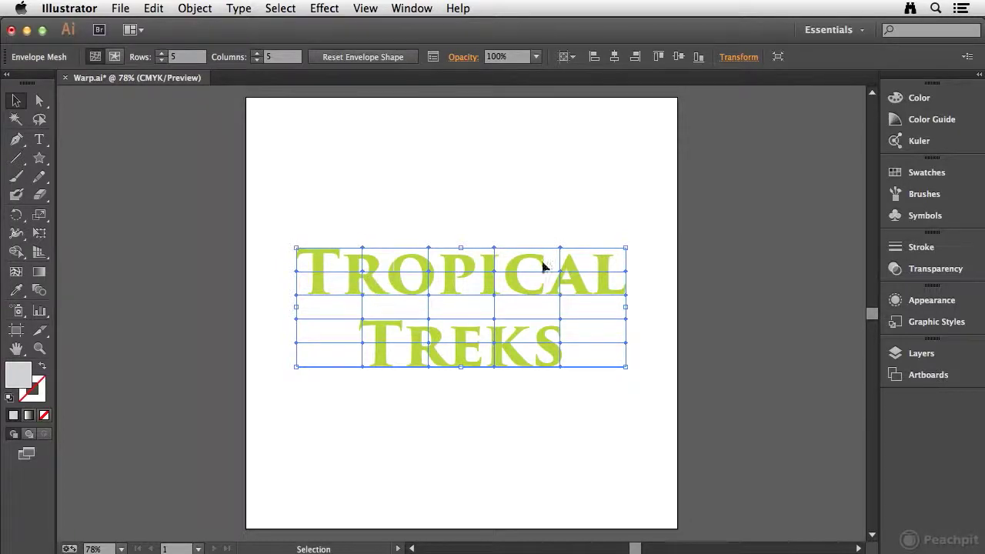
- Distort the word TROPICAL by moving individual envelope mesh points around its R, O, I and A
{"action": "left_click", "coordinate": [40, 100]}
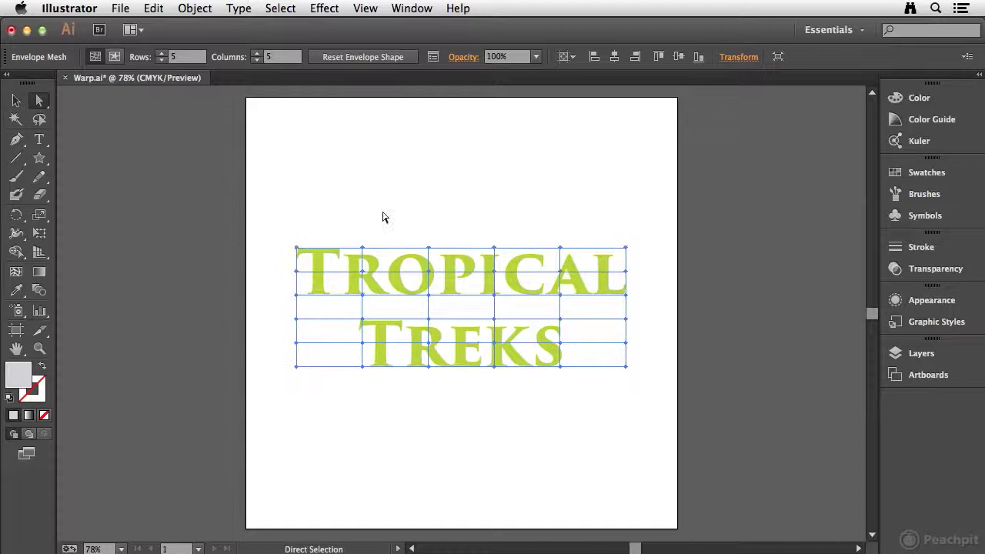
{"action": "left_click", "coordinate": [362, 271]}
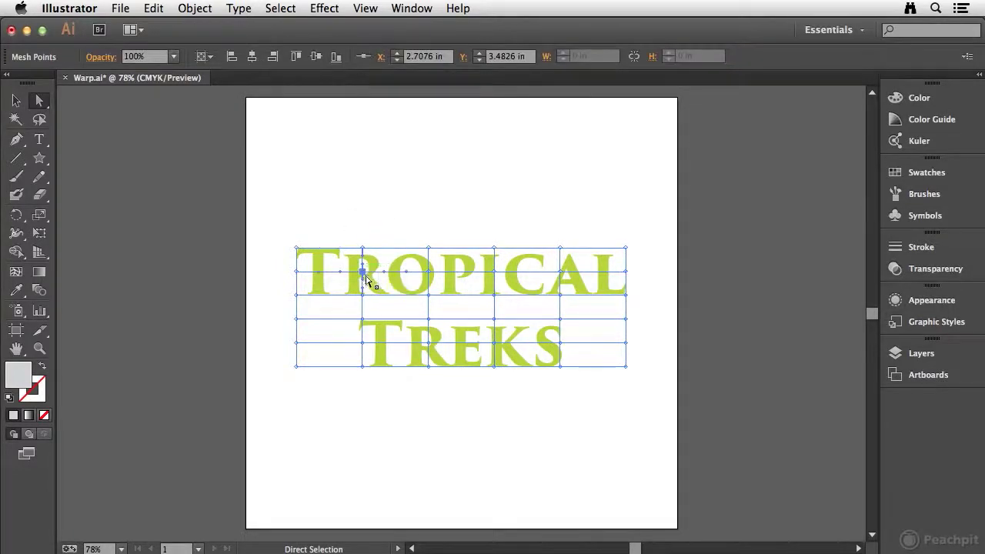
{"action": "left_click_drag", "start_coordinate": [363, 276], "coordinate": [361, 284]}
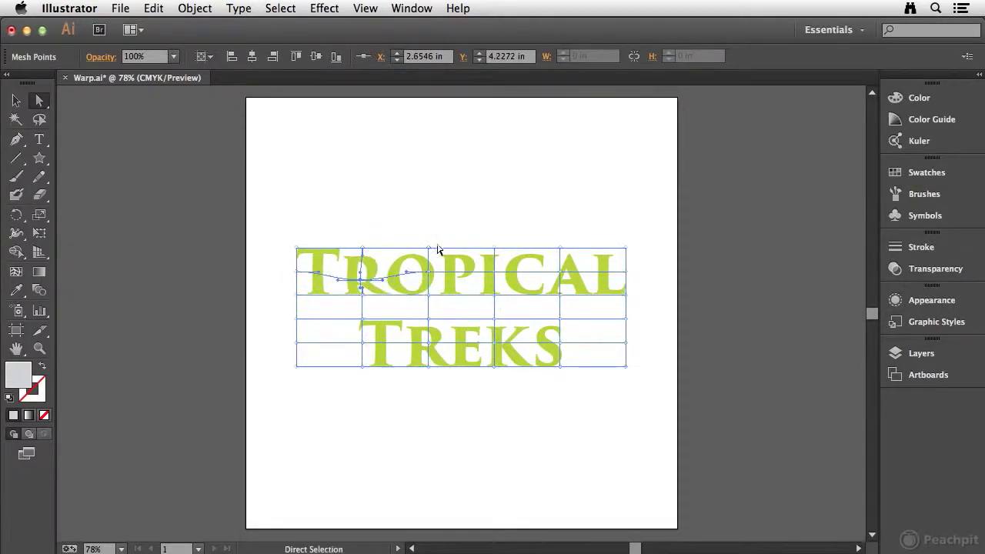
{"action": "left_click_drag", "start_coordinate": [428, 248], "coordinate": [431, 237]}
{"action": "left_click_drag", "start_coordinate": [429, 296], "coordinate": [434, 306]}
{"action": "mouse_move", "coordinate": [495, 295]}
{"action": "left_mouse_down"}
{"action": "mouse_move", "coordinate": [501, 282]}
{"action": "mouse_move", "coordinate": [462, 281]}
{"action": "mouse_move", "coordinate": [498, 283]}
{"action": "mouse_move", "coordinate": [487, 279]}
{"action": "left_mouse_up"}
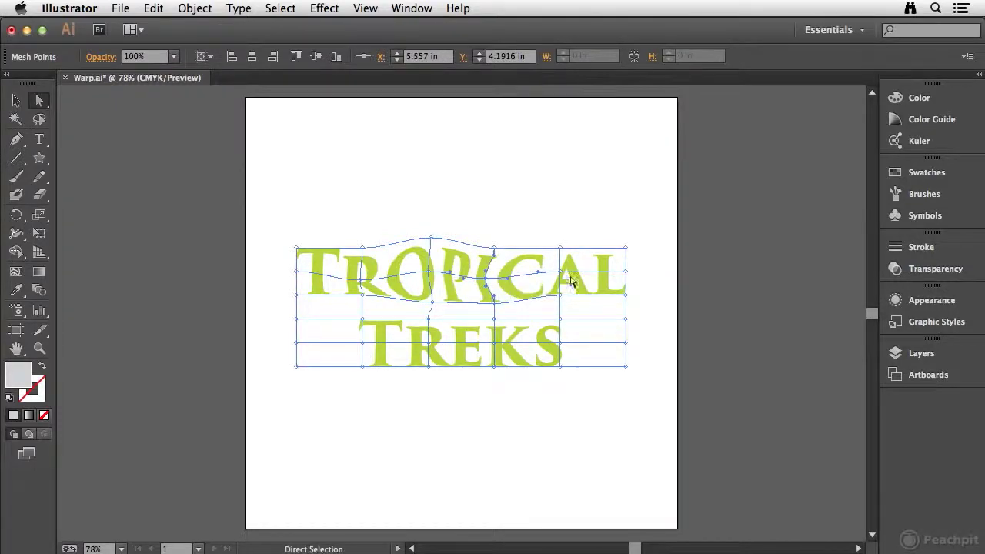
{"action": "right_click", "coordinate": [561, 248]}
{"action": "left_click_drag", "start_coordinate": [561, 249], "coordinate": [566, 229]}
{"action": "left_click_drag", "start_coordinate": [560, 295], "coordinate": [565, 303]}
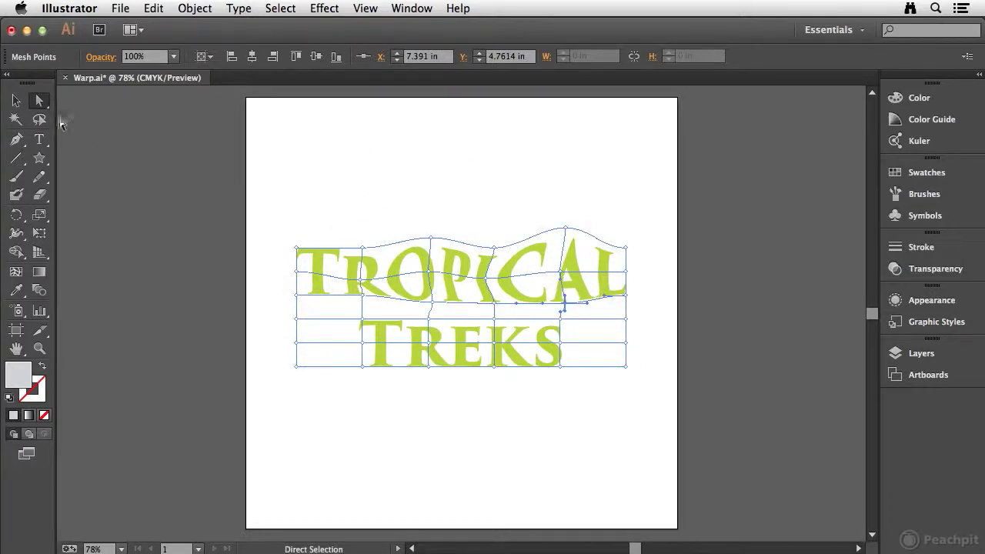
- Deselect and reselect the mesh-distorted text as a whole, and reset its envelope shape with 5 rows and 5 columns
{"action": "left_click", "coordinate": [16, 100]}
{"action": "left_click", "coordinate": [316, 150]}
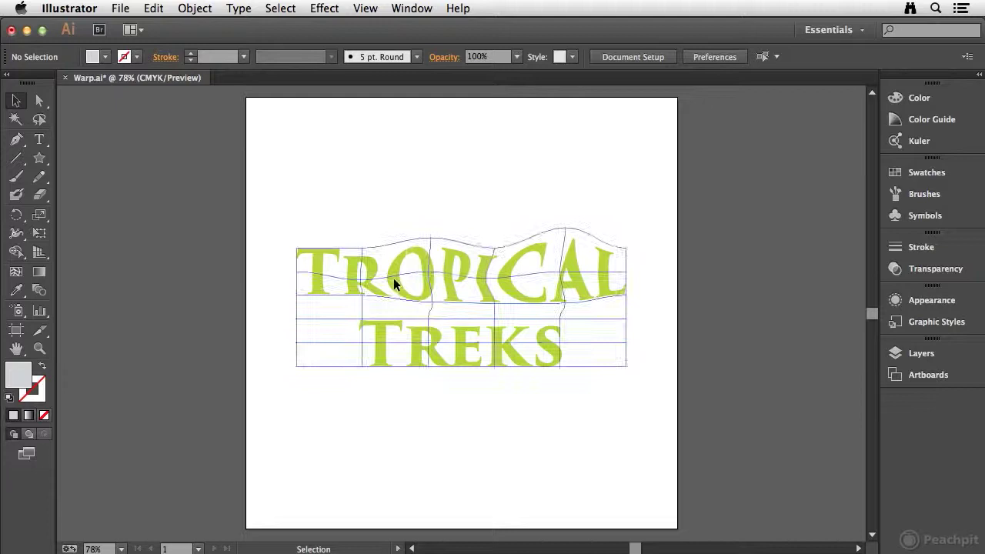
{"action": "left_click", "coordinate": [393, 277]}
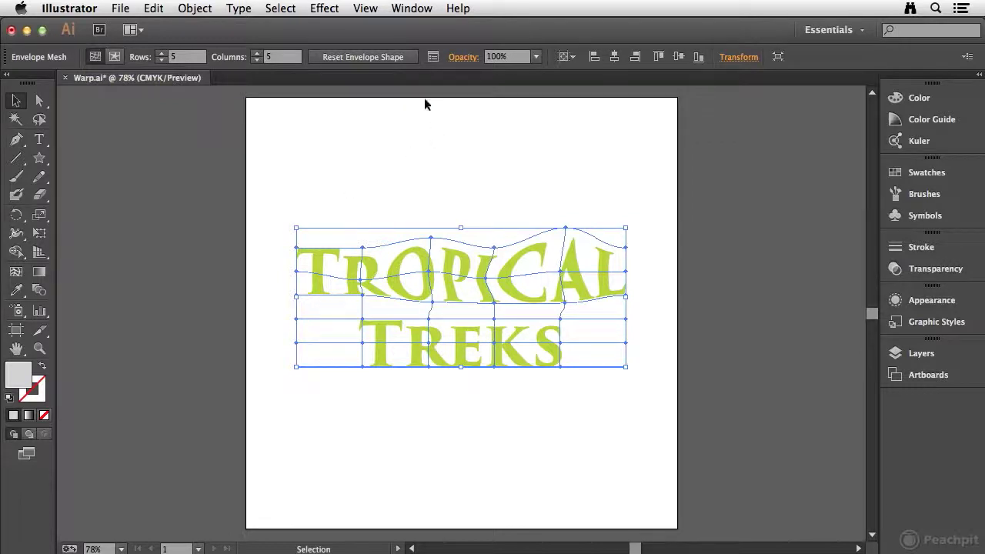
{"action": "left_click", "coordinate": [358, 59]}
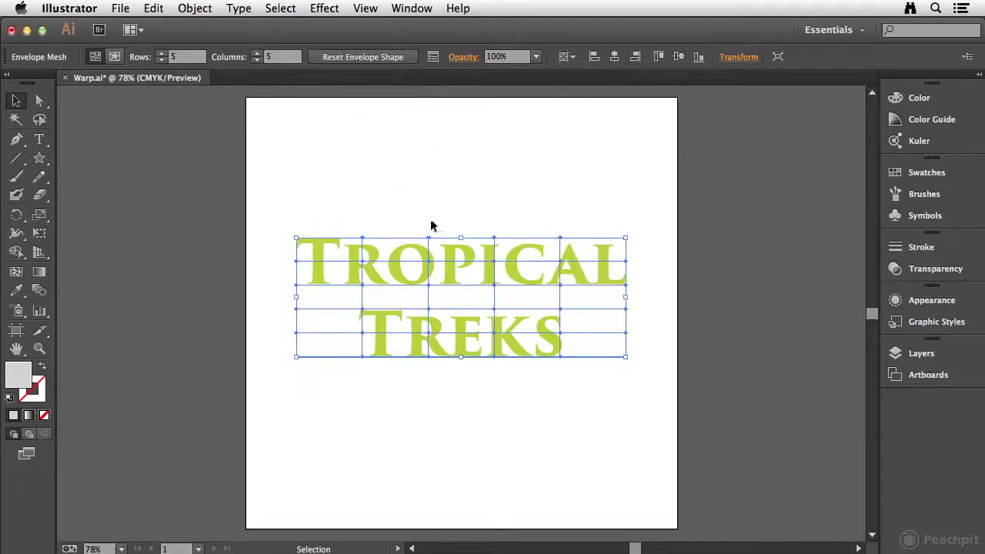
- Discard the mesh distortion by reverting Warp.ai to its saved version
{"action": "left_click", "coordinate": [123, 9]}
{"action": "left_click", "coordinate": [142, 212]}
{"action": "left_click", "coordinate": [636, 311]}
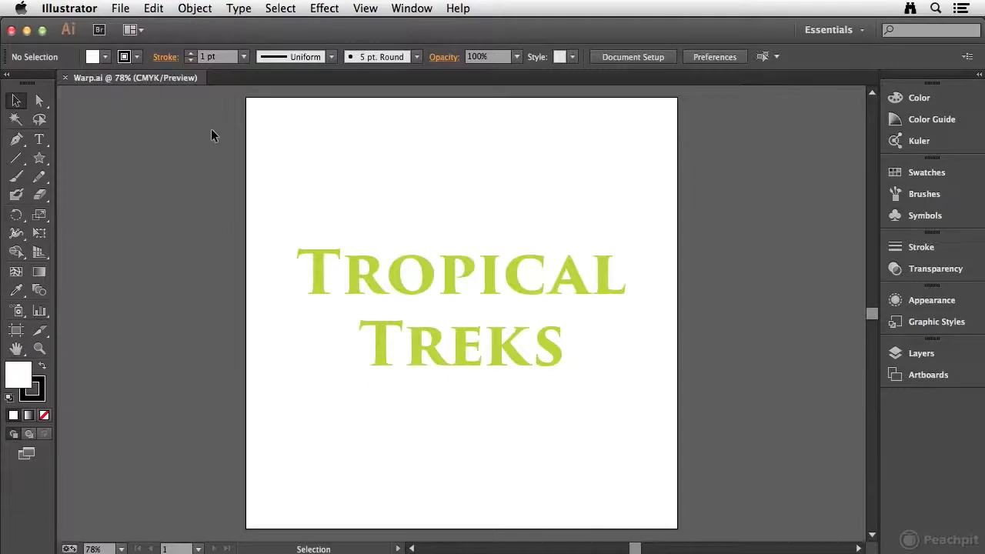
- Draw a five-pointed star about 7.7 in wide over the Tropical Treks text
{"action": "left_click", "coordinate": [39, 158]}
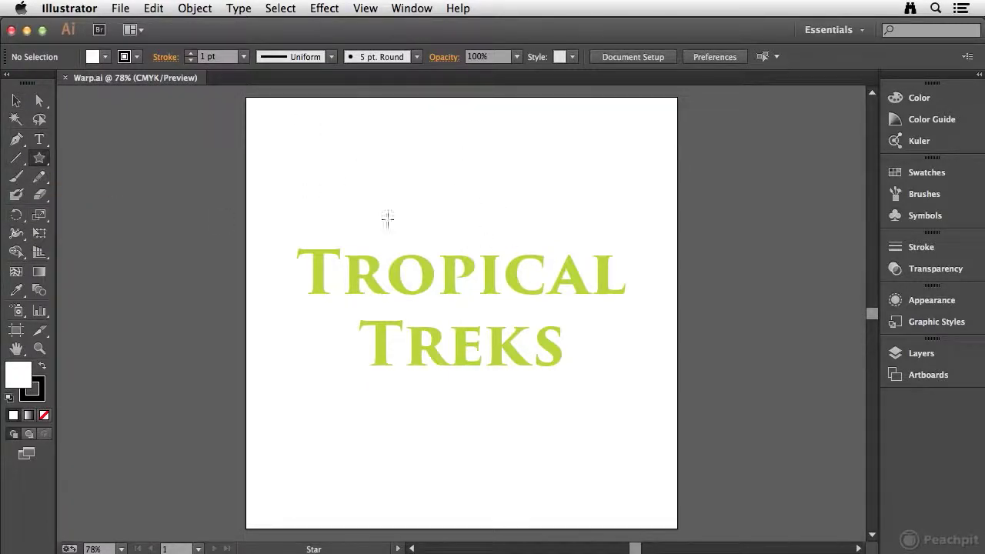
{"action": "left_click_drag", "start_coordinate": [380, 205], "coordinate": [562, 435]}
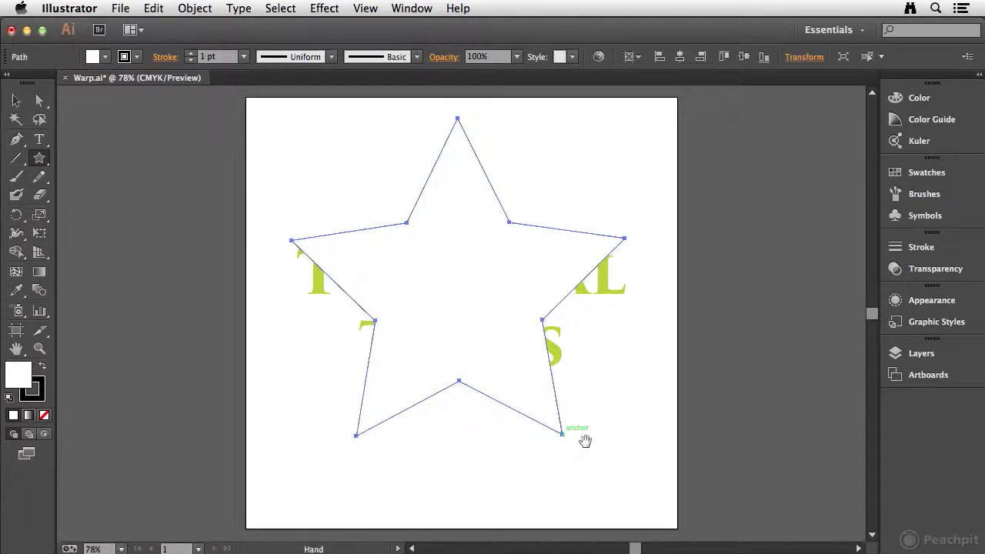
{"action": "left_click", "coordinate": [16, 100]}
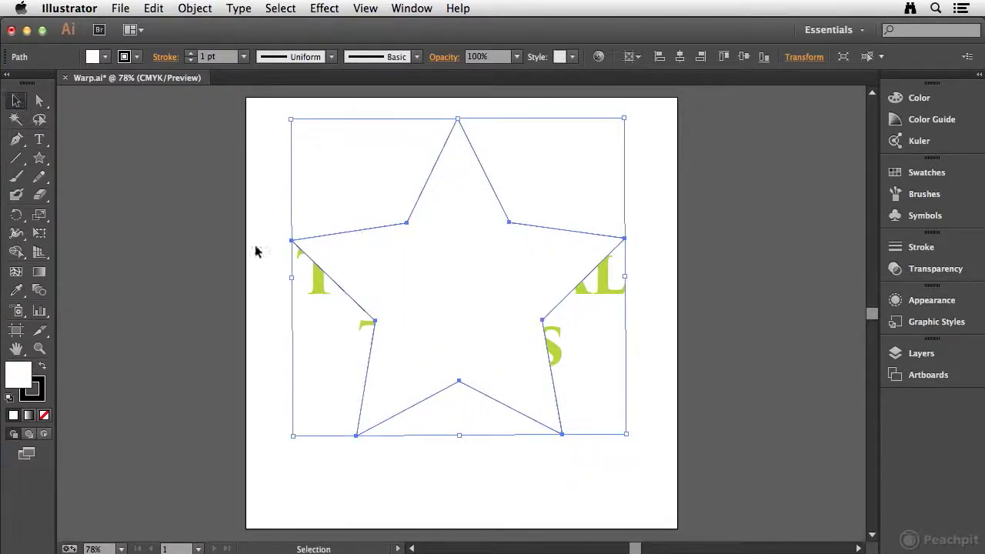
- Select the star together with the text and make an envelope distortion using the star as the top object
{"action": "left_click_drag", "start_coordinate": [262, 194], "coordinate": [326, 314]}
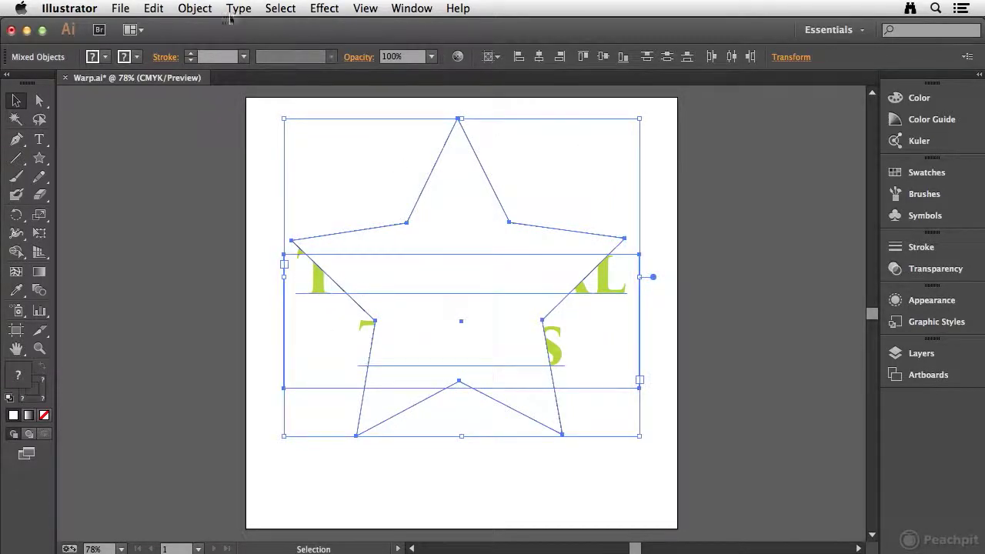
{"action": "left_click", "coordinate": [195, 8]}
{"action": "mouse_move", "coordinate": [242, 342]}
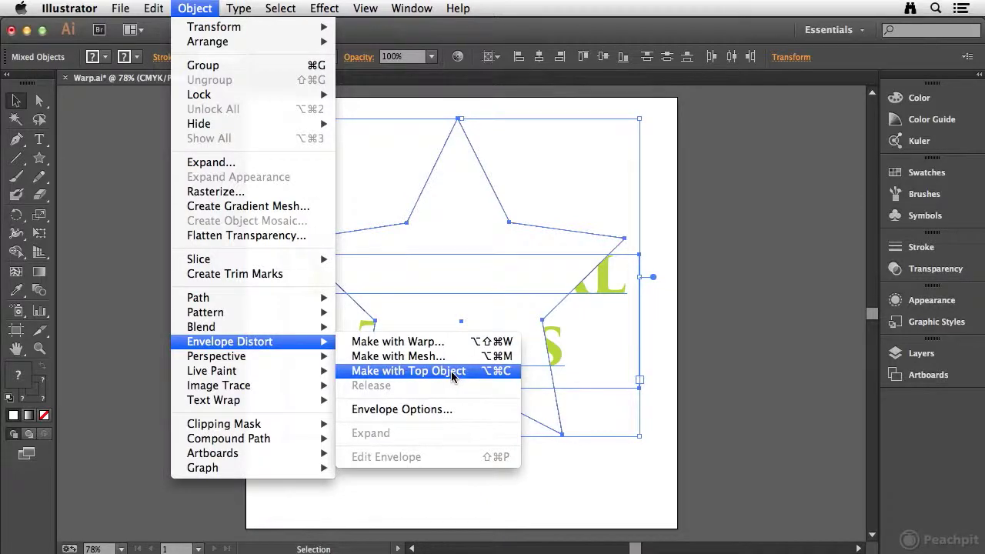
{"action": "left_click", "coordinate": [453, 372]}
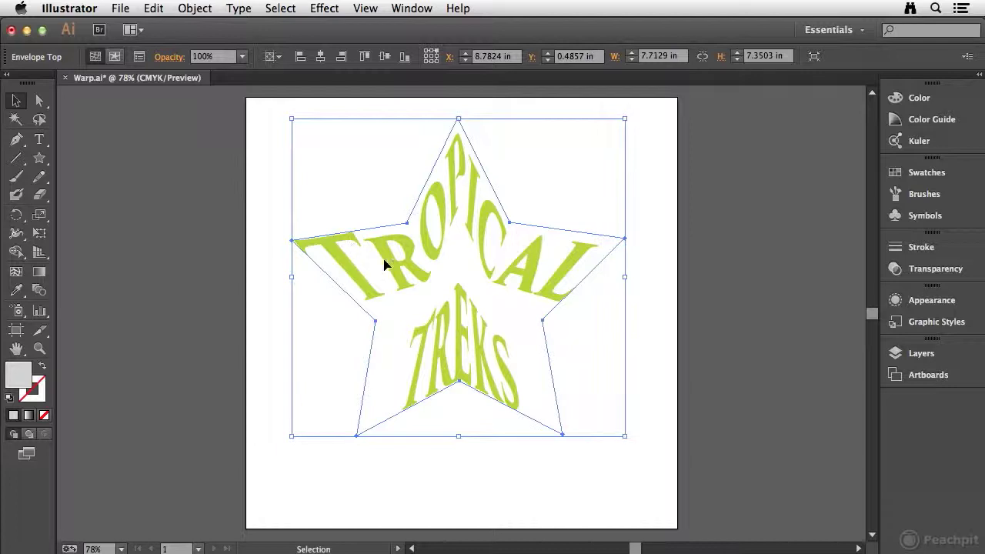
- Edit the star envelope's contents, replacing the text with Warped Text, and exit isolation mode
{"action": "left_click", "coordinate": [112, 58]}
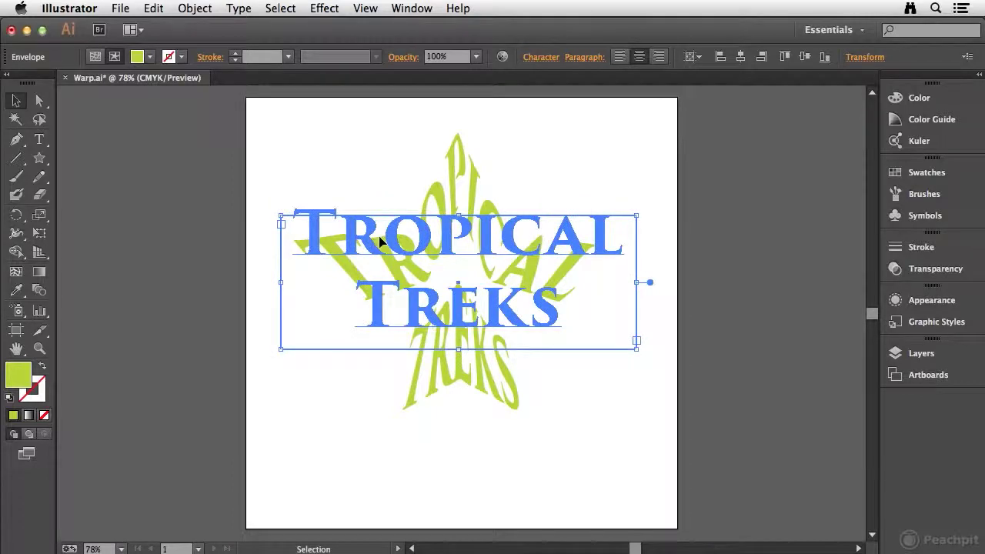
{"action": "double_click", "coordinate": [385, 243]}
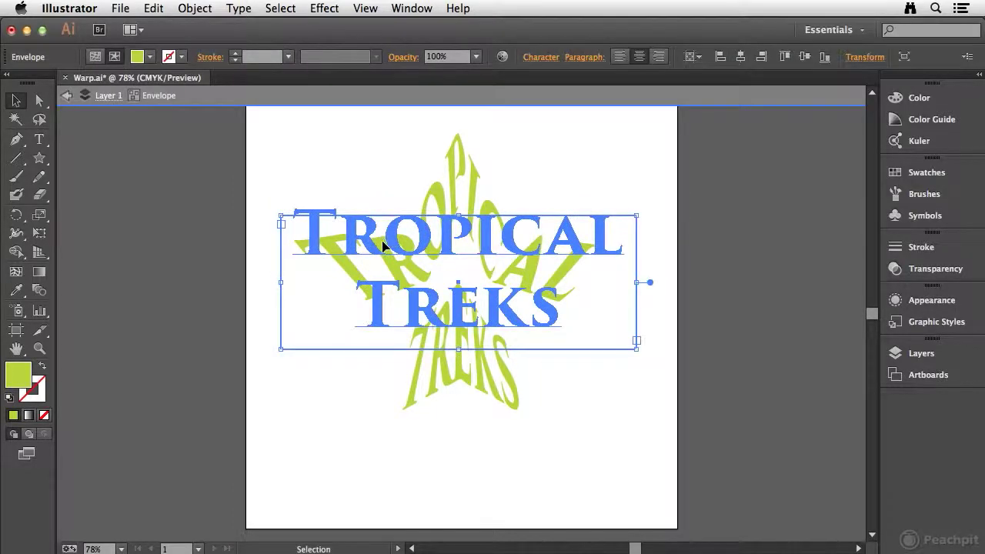
{"action": "double_click", "coordinate": [383, 240]}
{"action": "key", "text": "super+a"}
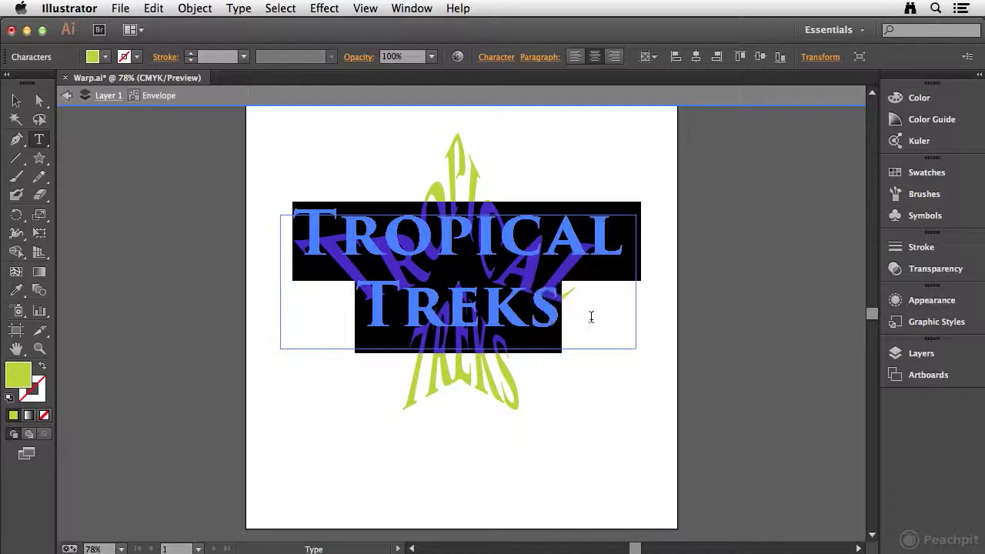
{"action": "type", "text": "Warped "}
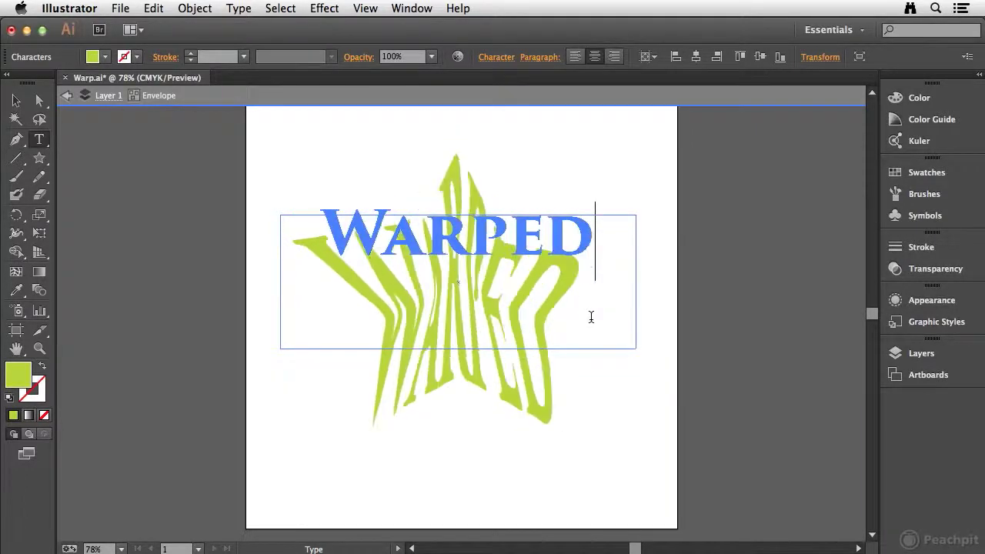
{"action": "type", "text": "Text"}
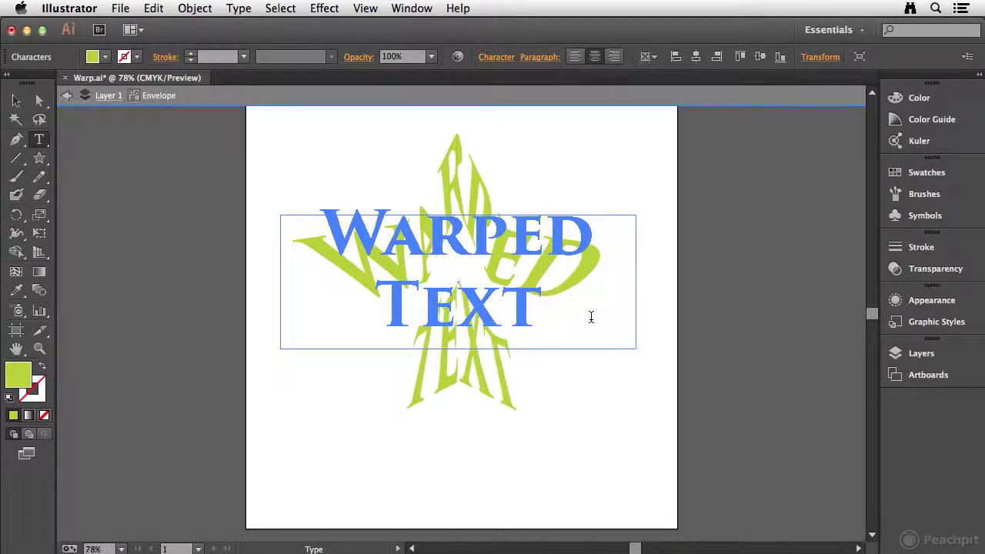
{"action": "left_click", "coordinate": [15, 100]}
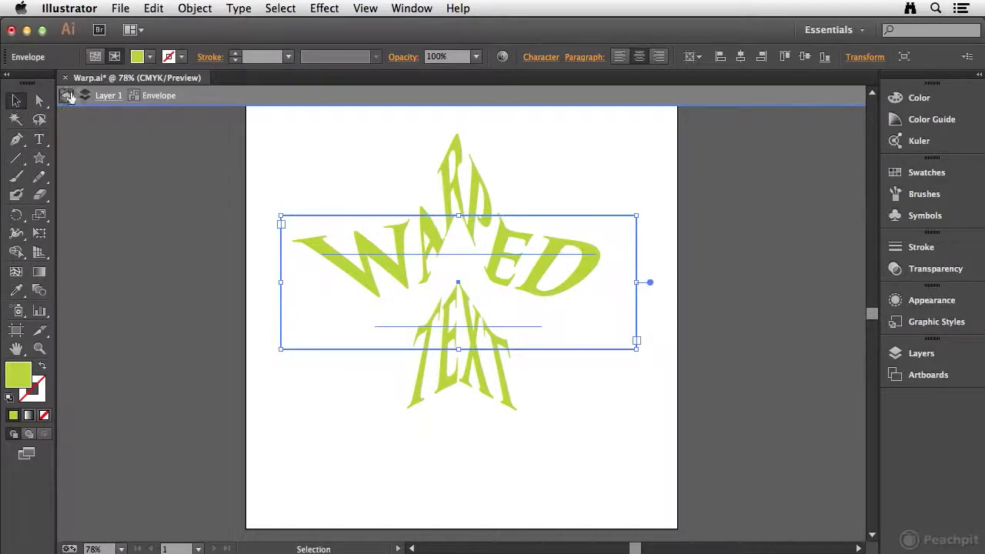
{"action": "left_click", "coordinate": [67, 96]}
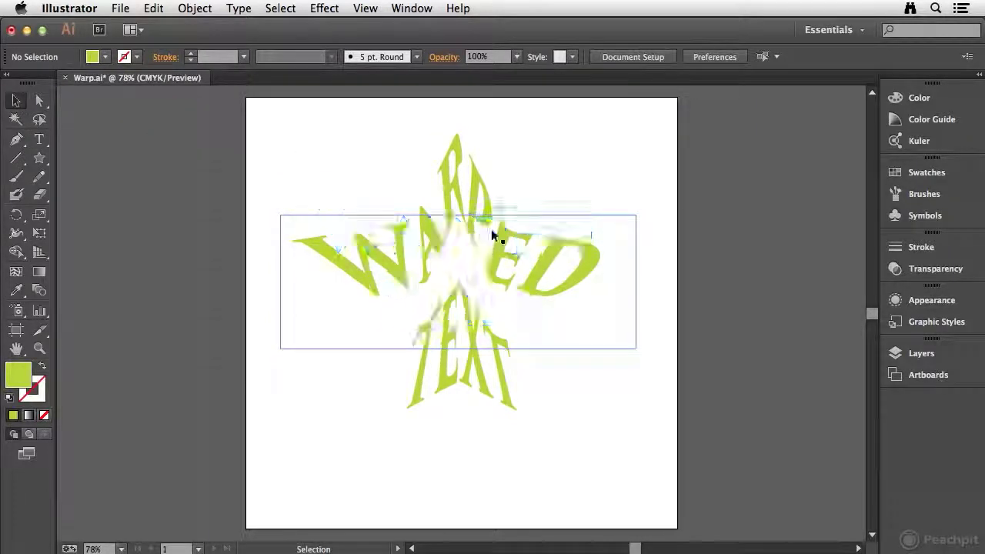